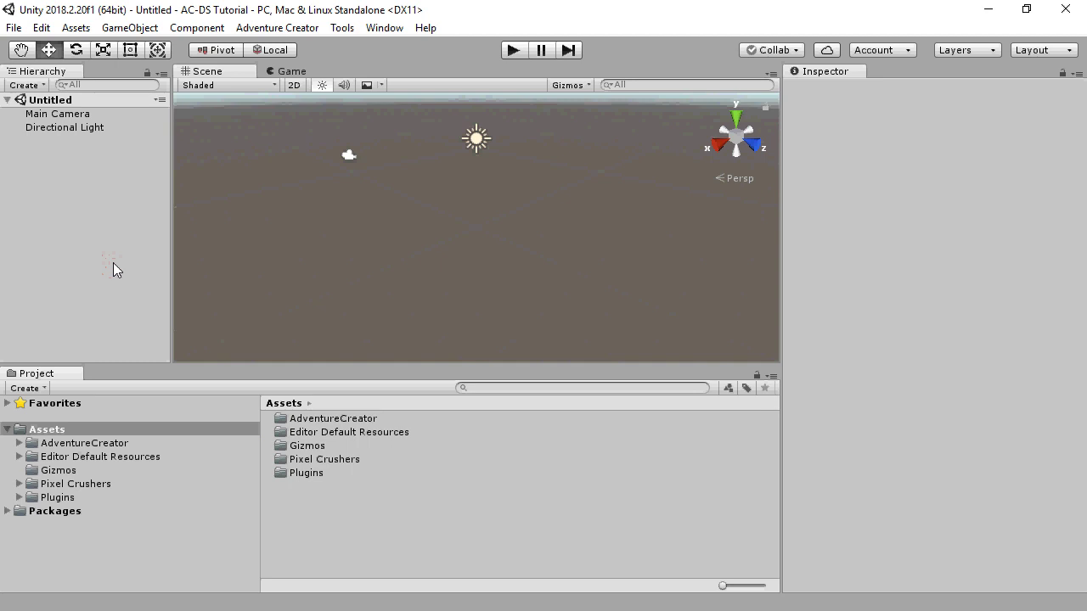
Step: Expand Plugins and show the Pixel Crushers Dialogue System folder contents
left_click(94, 443)
left_click(19, 497)
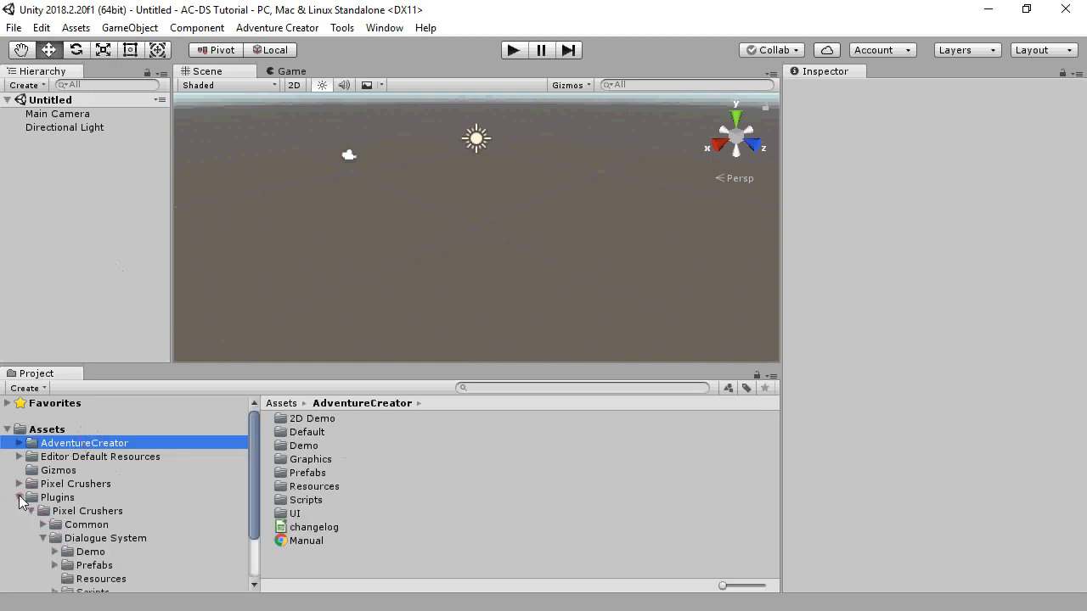
left_click(75, 540)
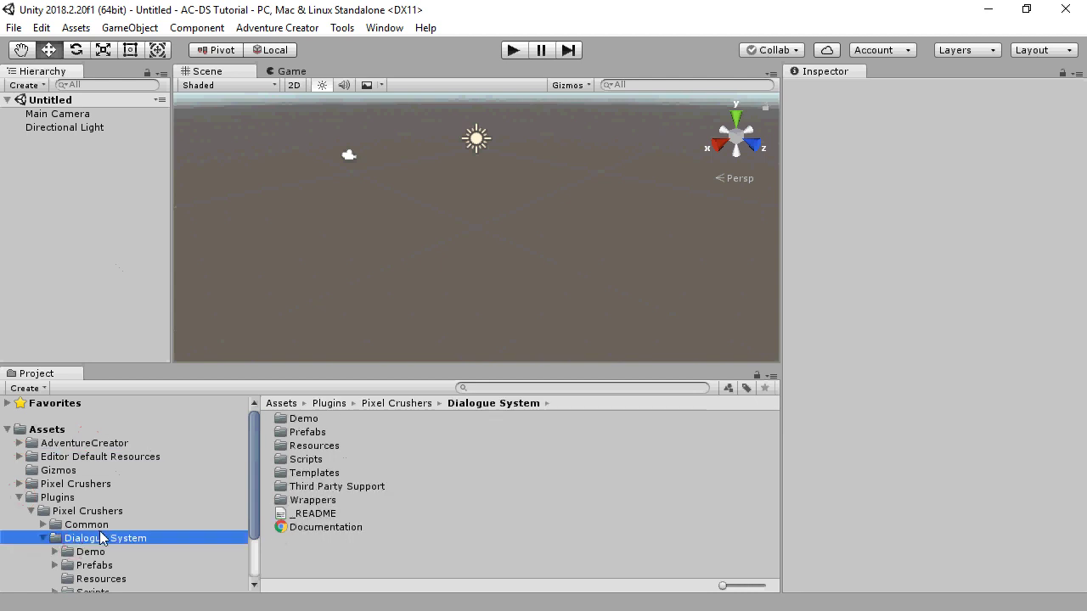
Step: Browse Tools > Pixel Crushers > Common > Misc, then dismiss the menu without choosing anything
left_click(342, 28)
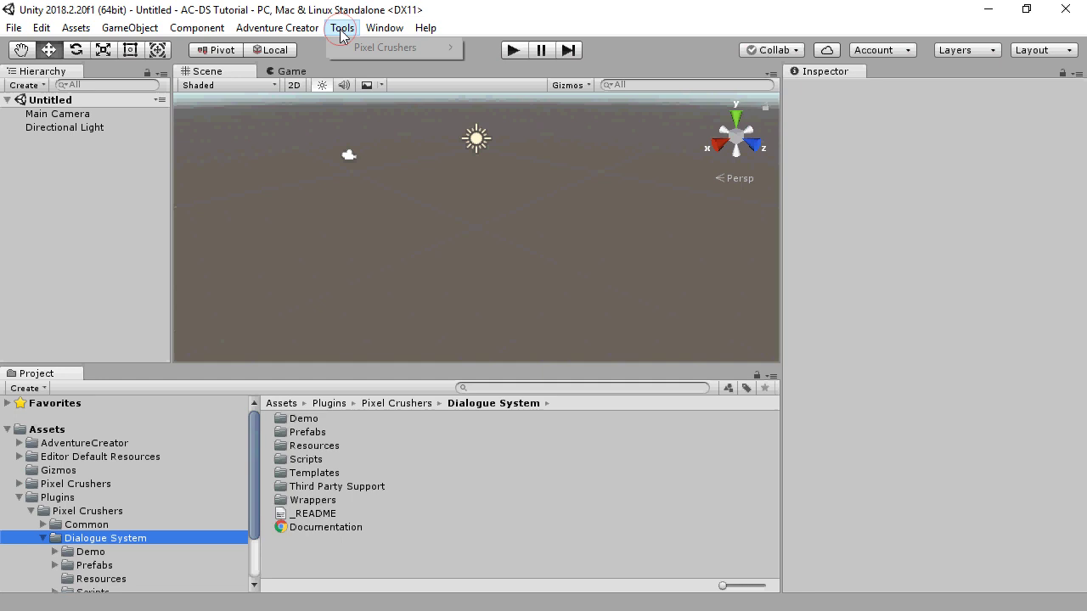
left_click(356, 48)
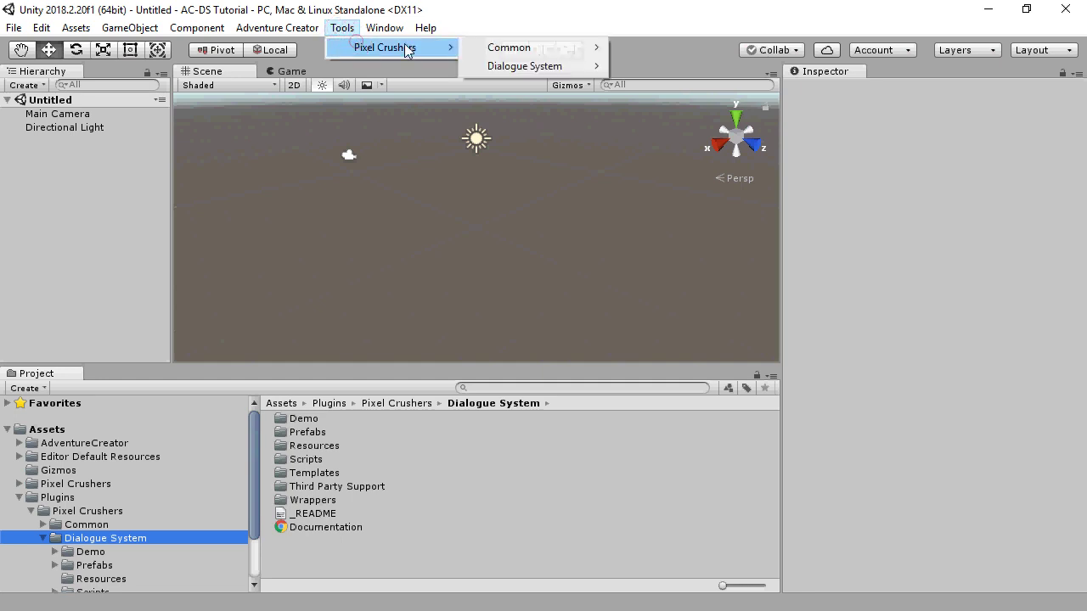
left_click(472, 46)
left_click(638, 73)
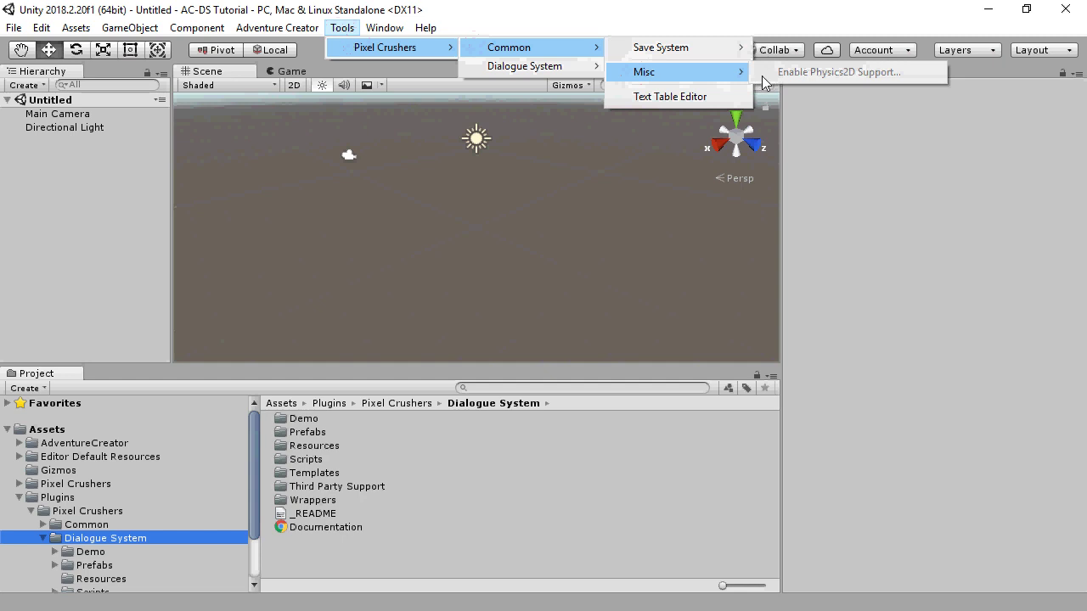
left_click(632, 9)
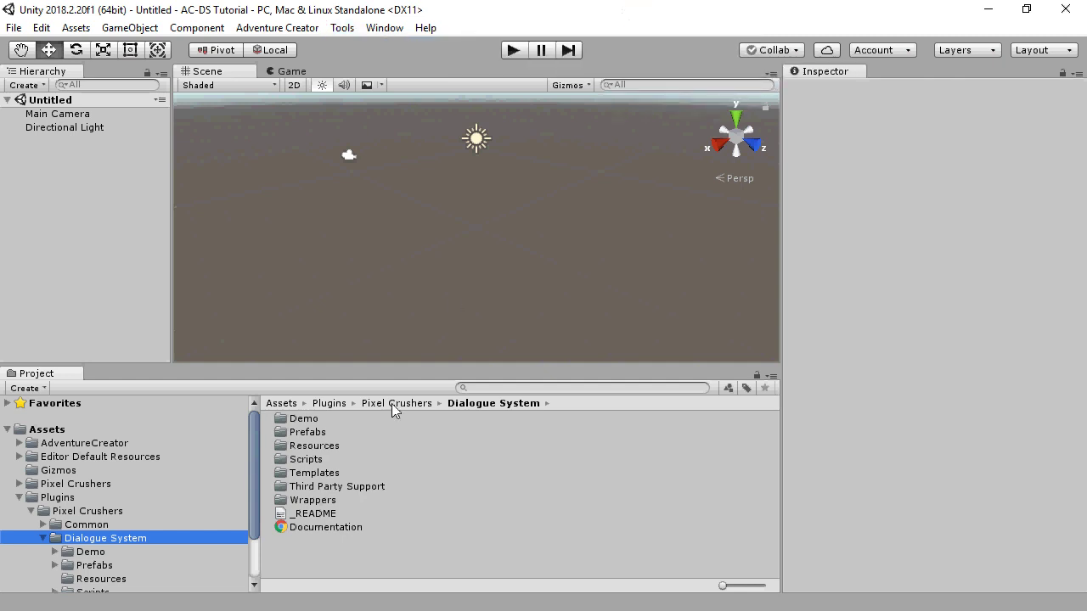
Step: Inspect the Adventure Creator Support package in the Third Party Support folder
left_click_drag(255, 481, 271, 567)
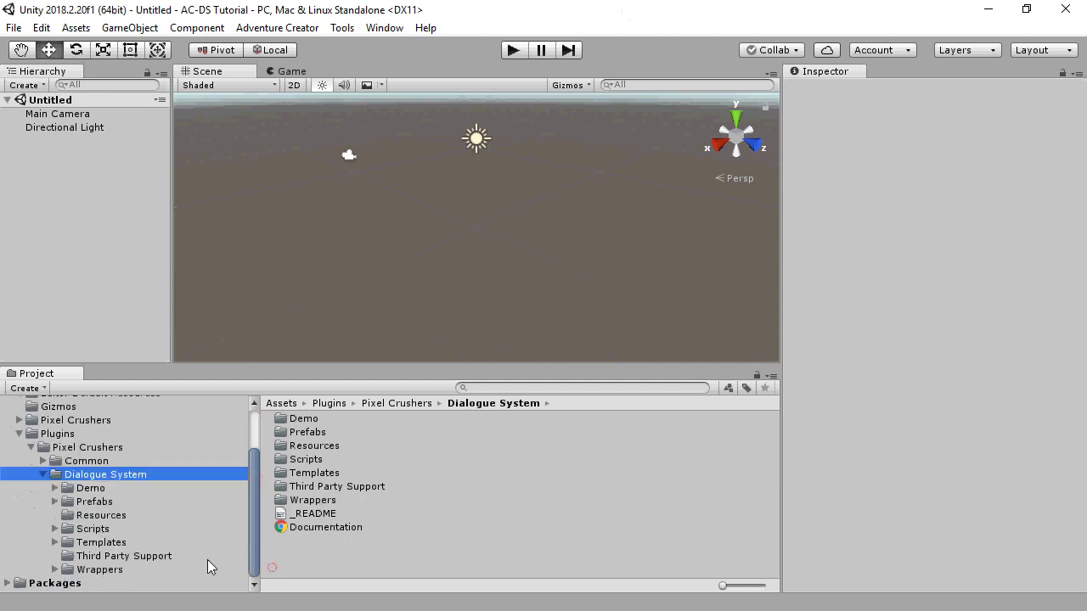
left_click(154, 557)
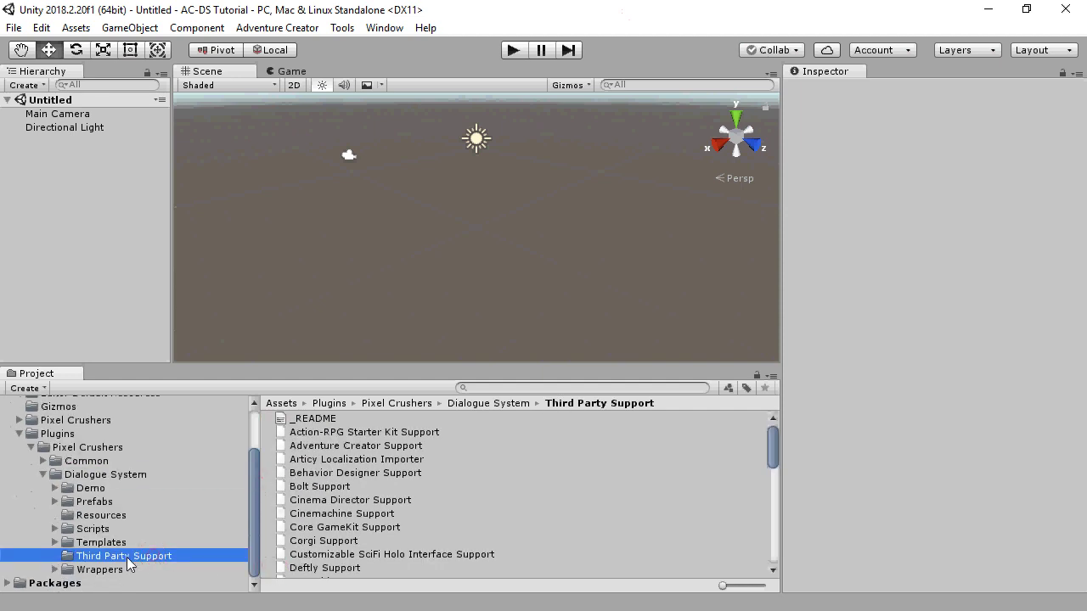
left_click(330, 445)
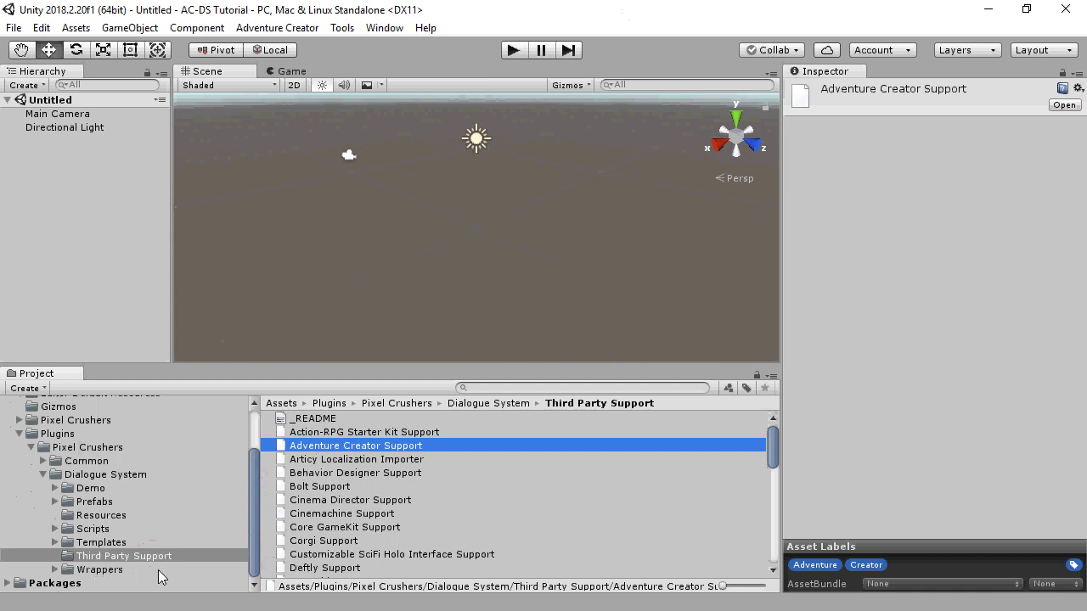
left_click_drag(253, 517, 242, 435)
left_click(19, 483)
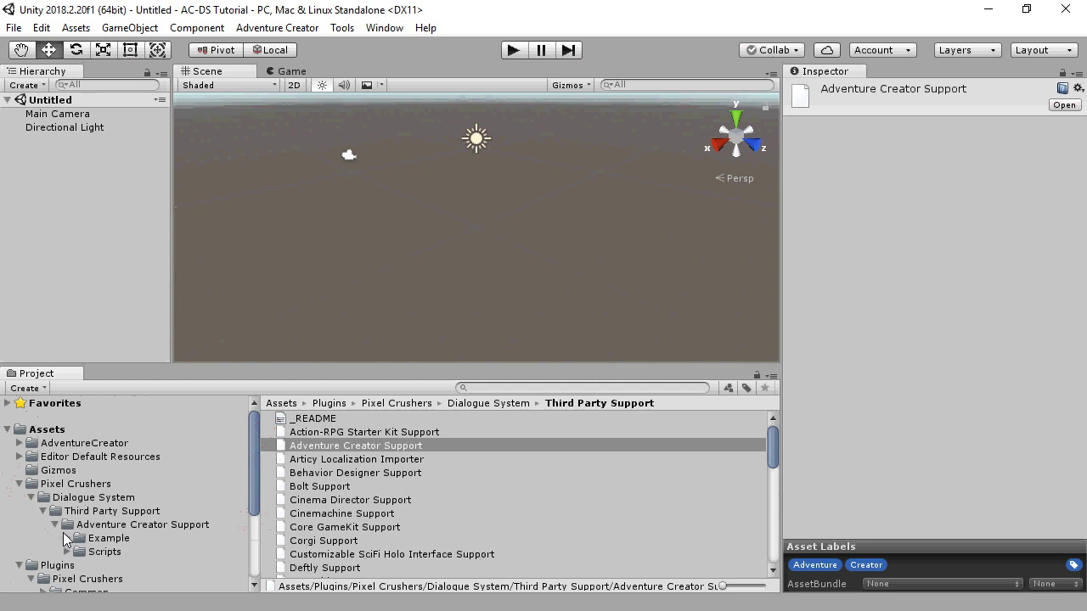
Step: List the ActionDialogueSystem scripts in AdventureCreator > Scripts > Actions
left_click(20, 442)
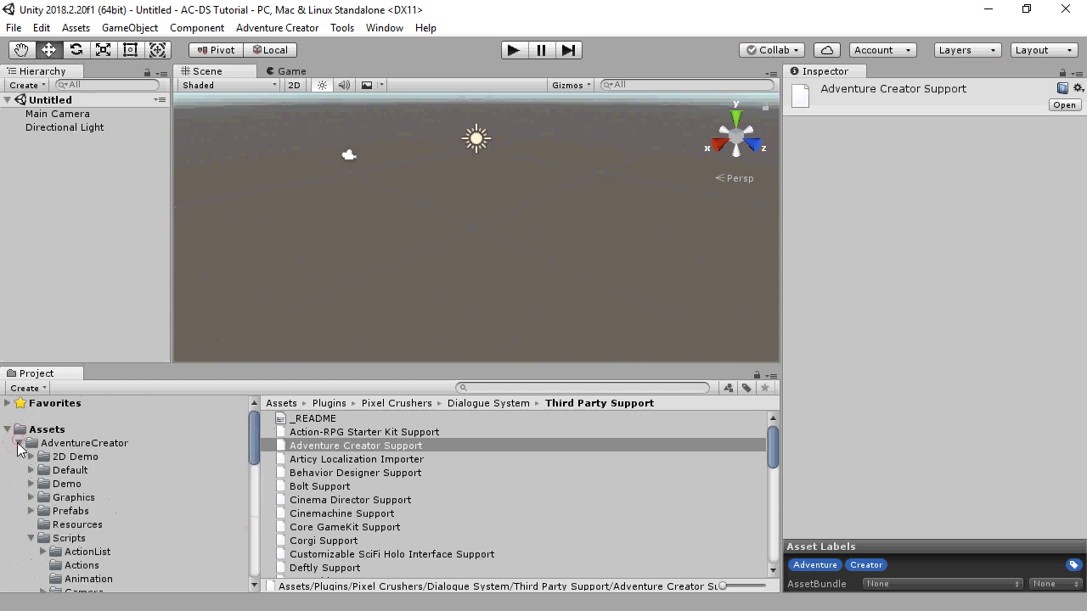
left_click(83, 565)
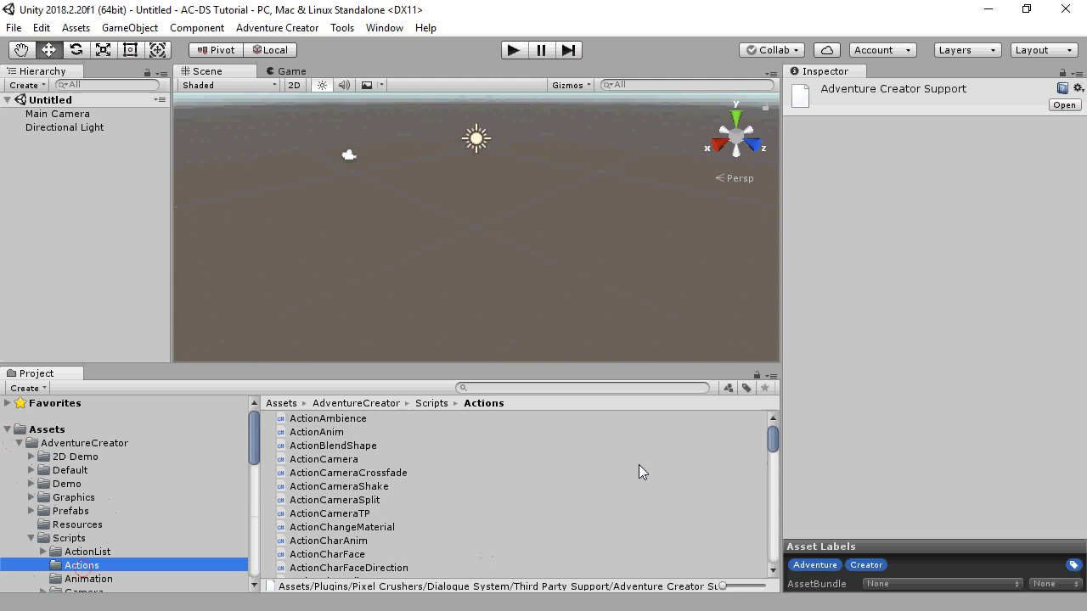
left_click_drag(774, 434, 774, 468)
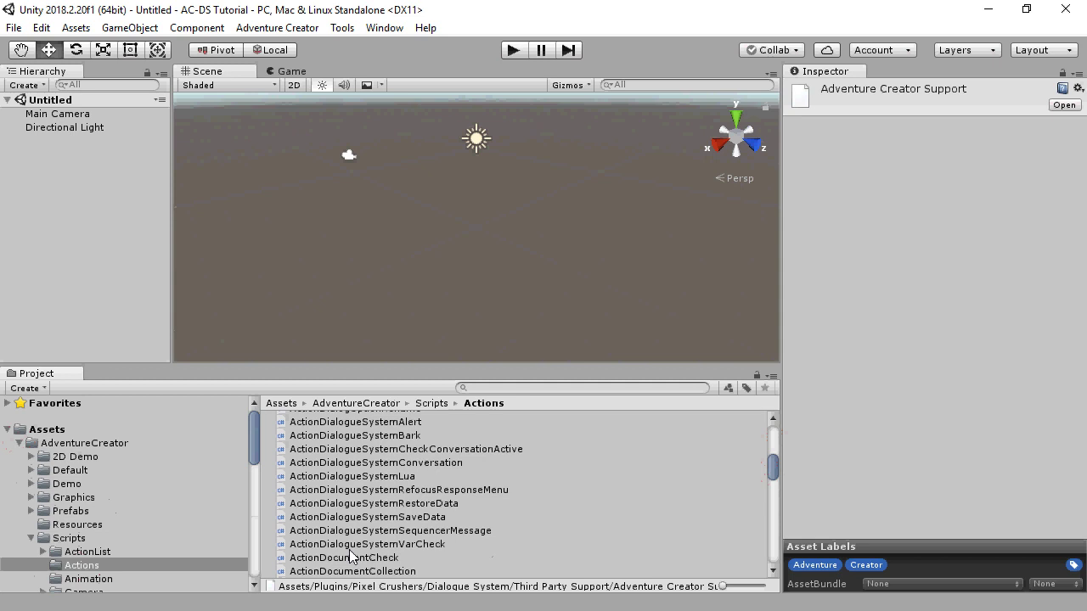
Step: Search the project for 'persistent' and select the PersistentEngine prefab
left_click(31, 537)
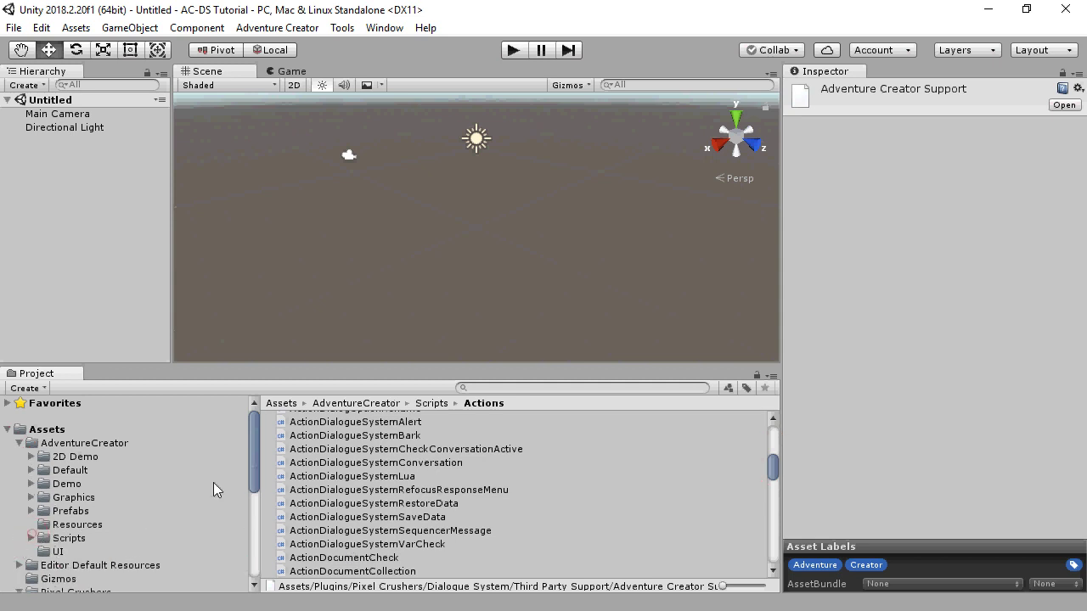
left_click(567, 387)
type("persistent")
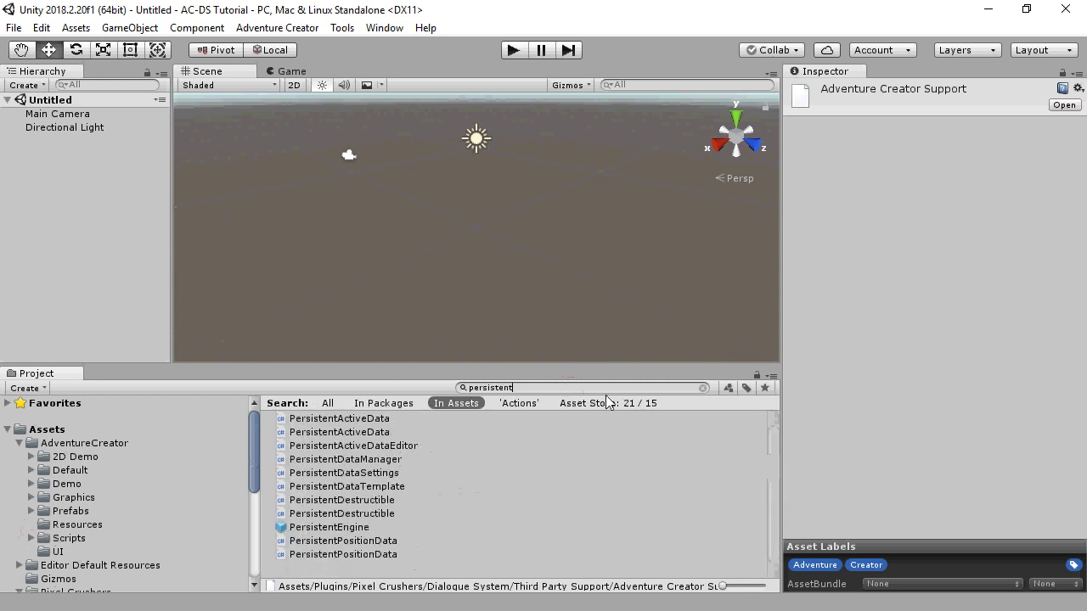
left_click(340, 527)
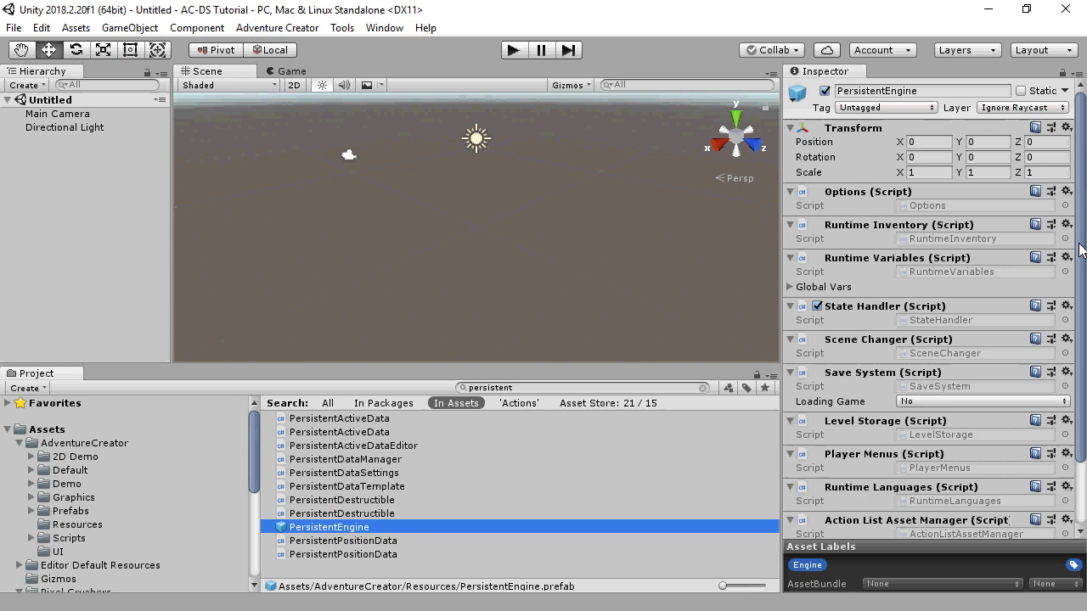
Step: Add Remember Dialogue System with a Manual constant ID 228044, retained in the prefab
scroll(921, 382, "down", 3)
left_click(870, 516)
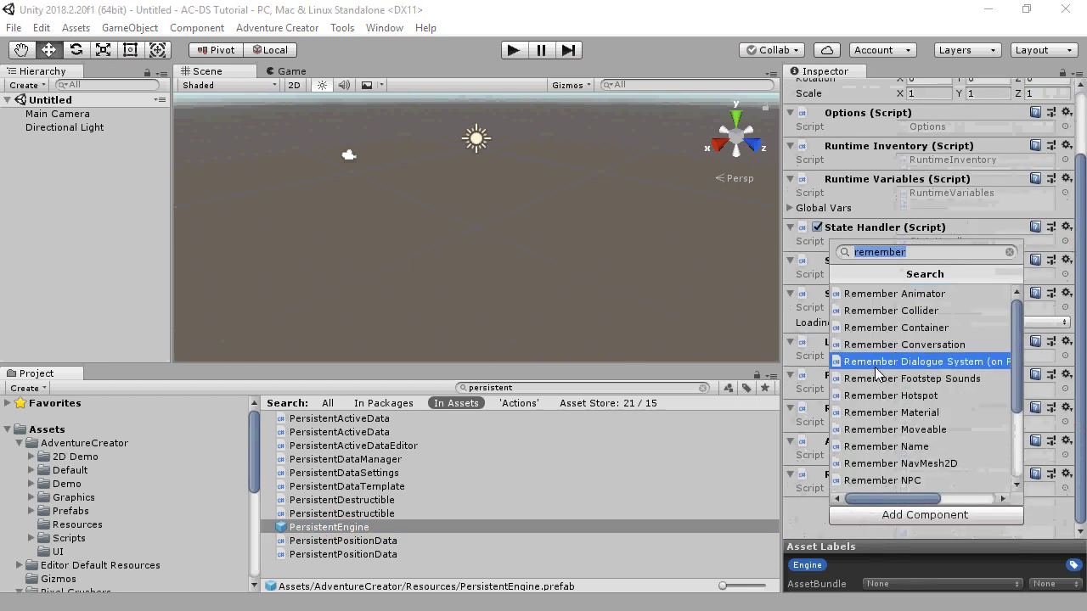
left_click(924, 371)
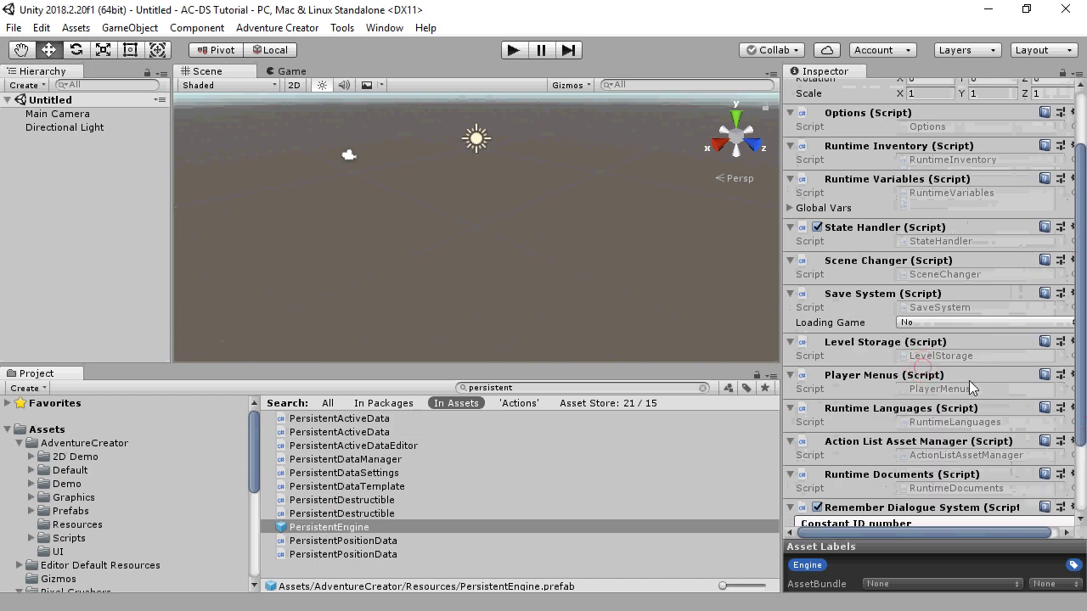
scroll(1080, 391, "down", 3)
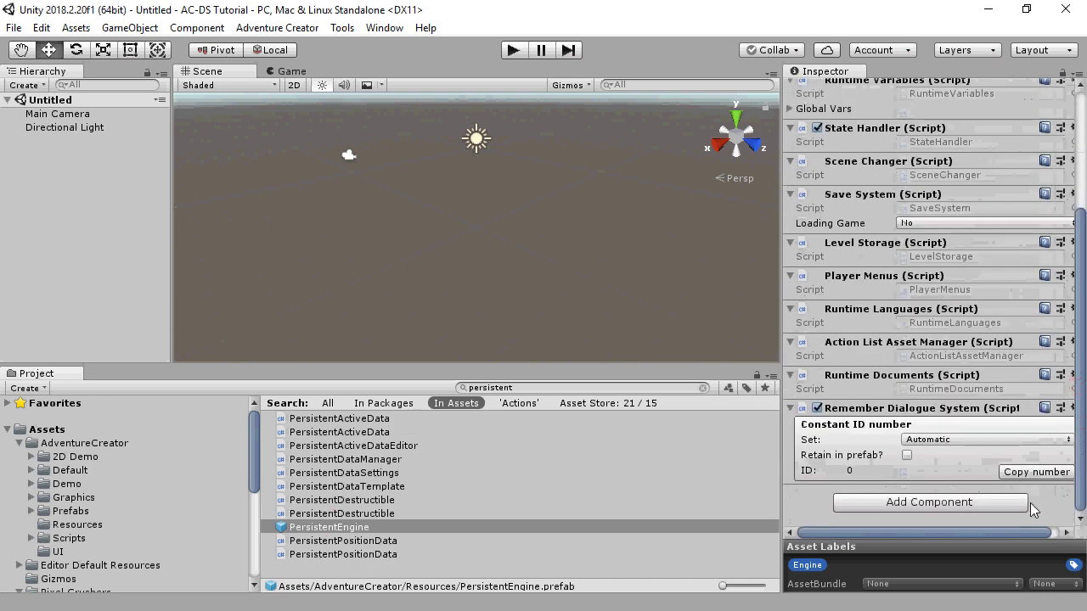
left_click(962, 440)
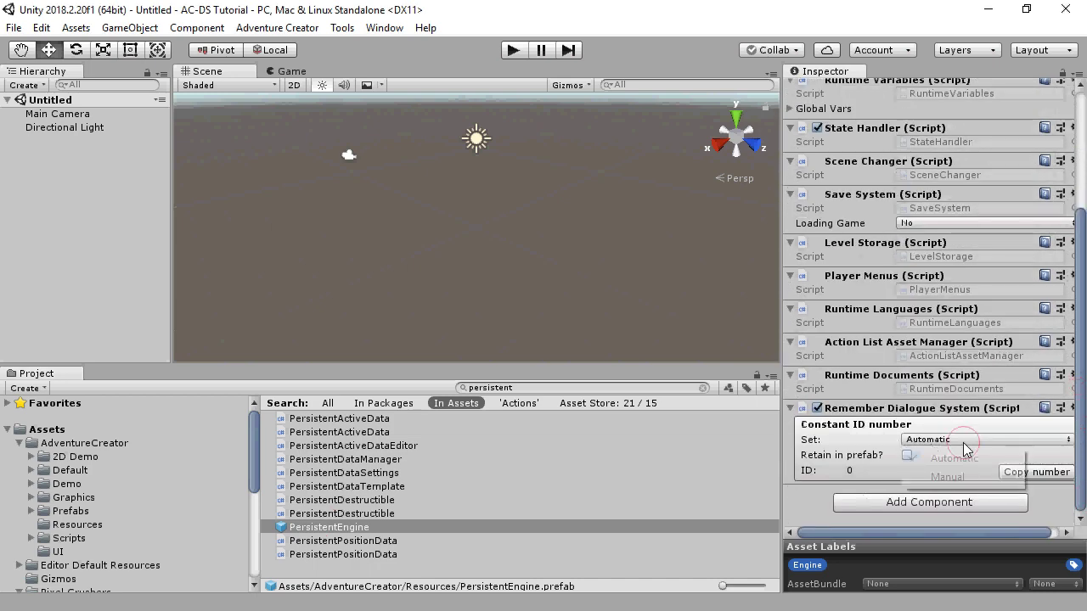
left_click(943, 477)
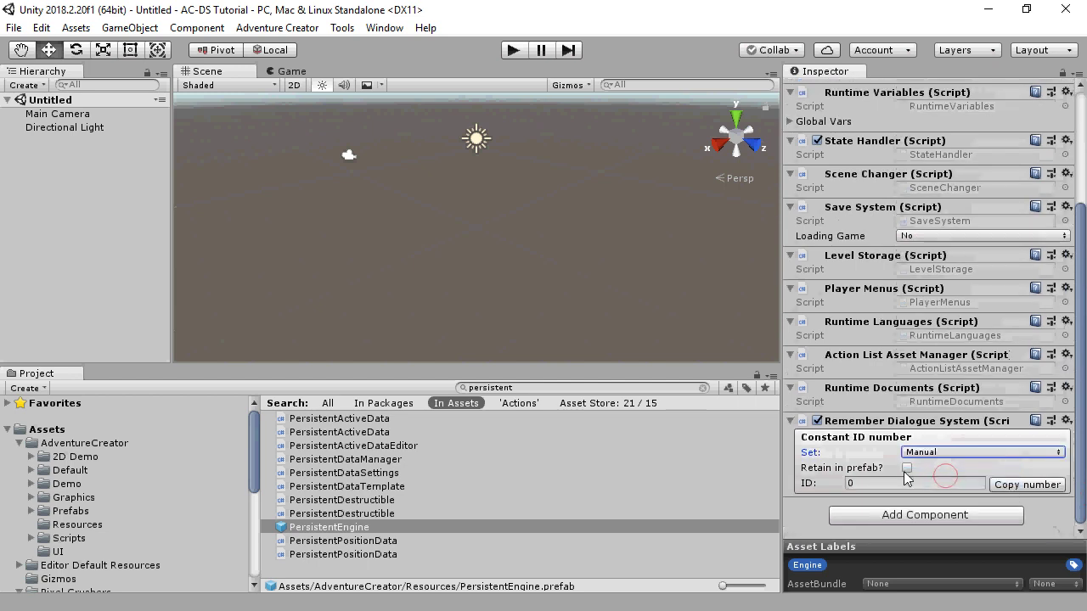
left_click(906, 468)
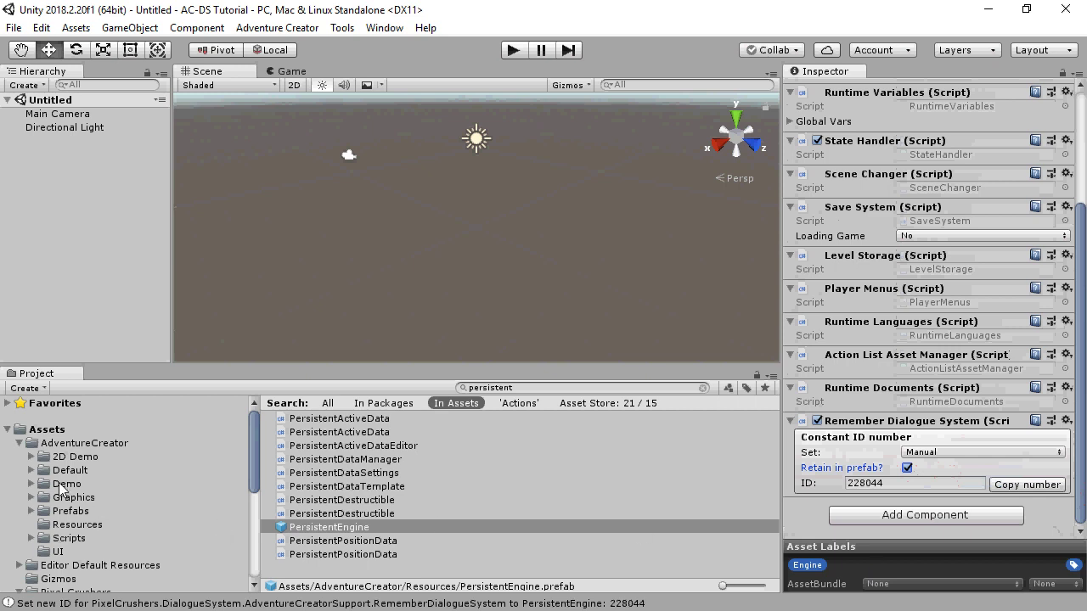
Step: Open the Basement demo scene and show the Dialogue System Prefabs folder
left_click(31, 484)
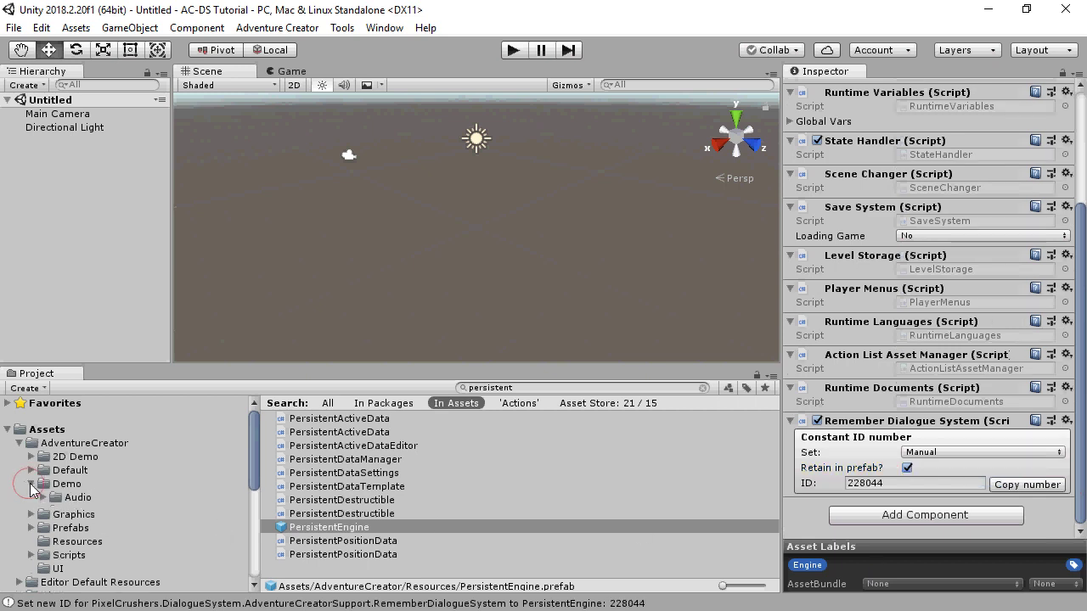
scroll(85, 573, "down", 3)
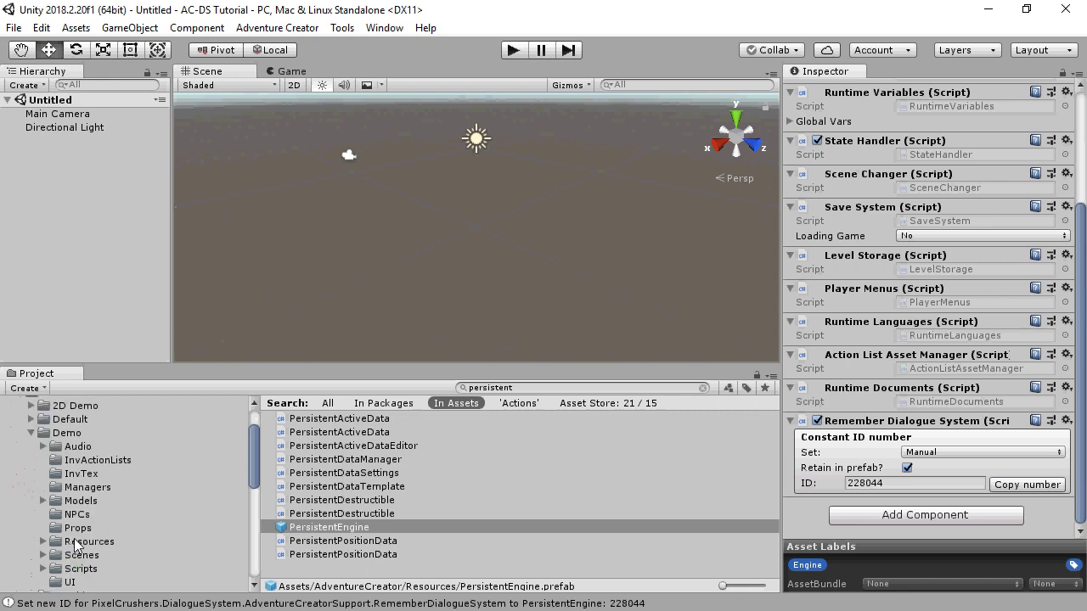
left_click(82, 555)
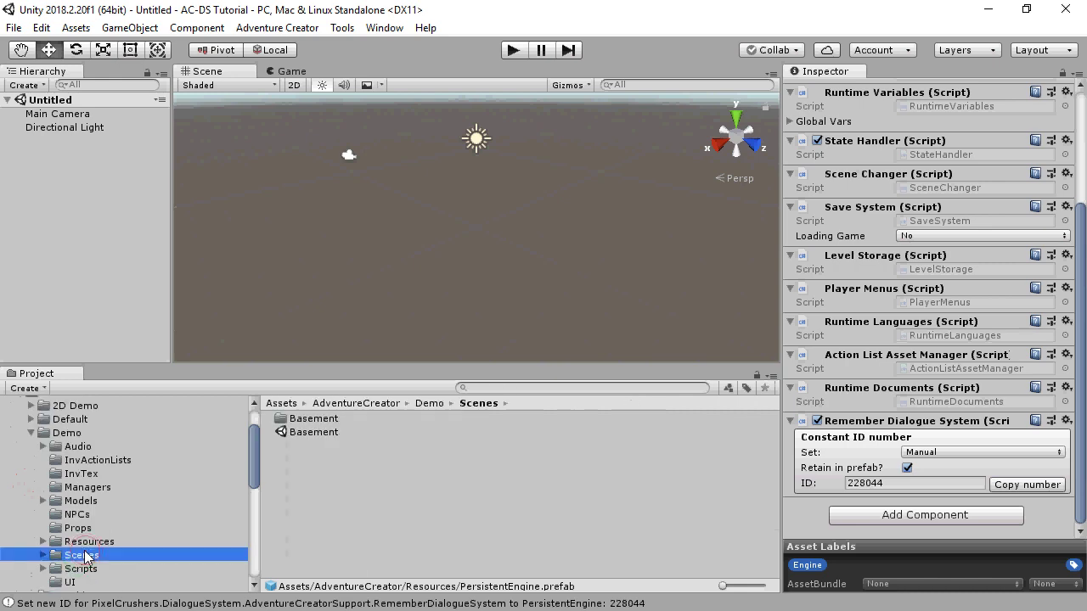
double_click(333, 431)
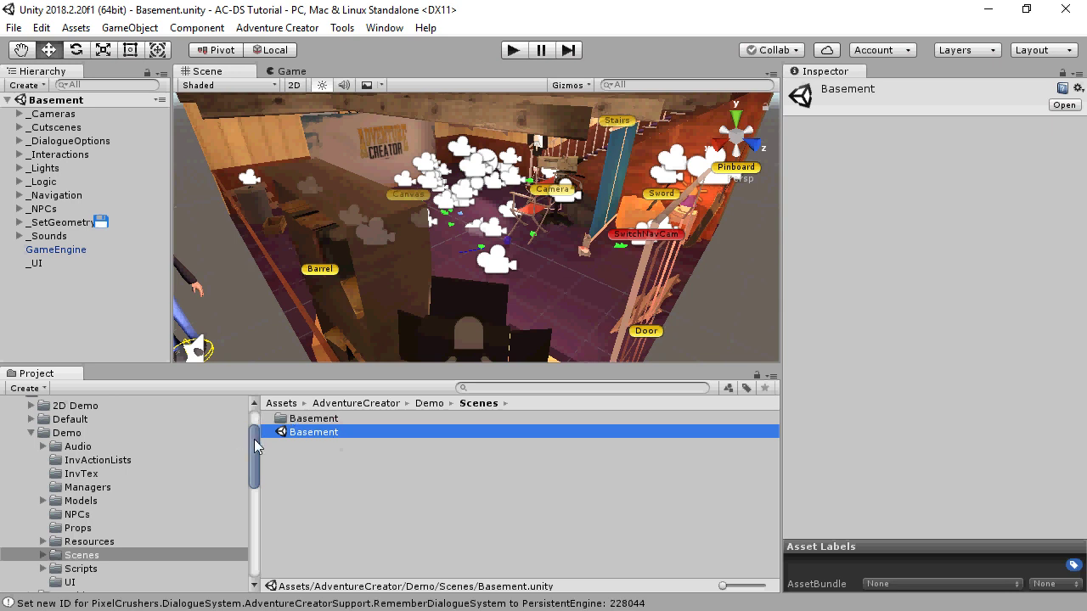
left_click_drag(258, 446, 262, 528)
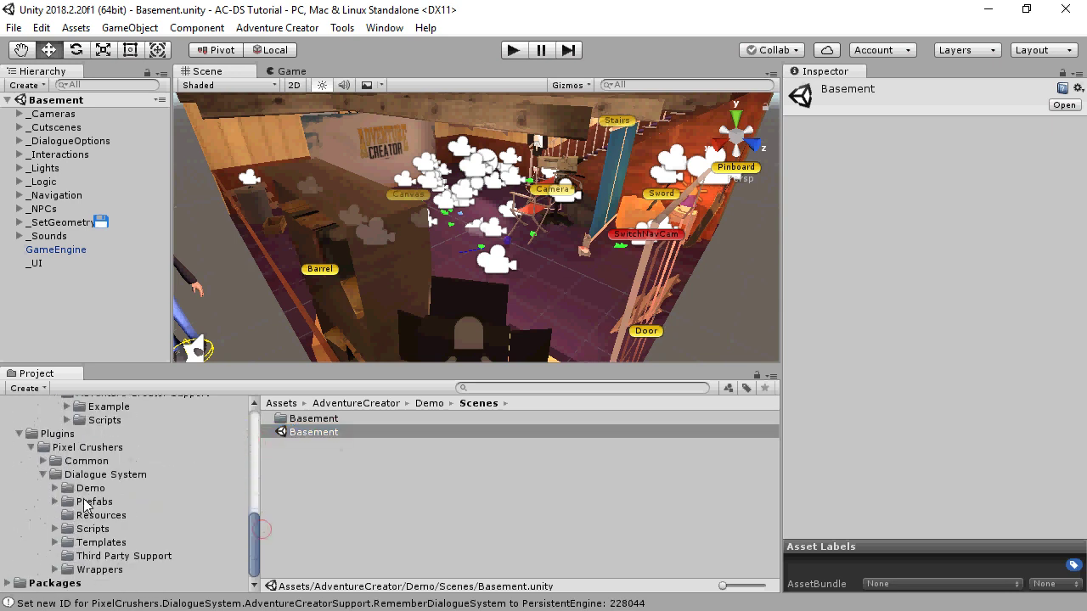
left_click(85, 502)
Step: Place the Dialogue Manager prefab in the scene with Demo Dialogue Database as initial database
left_click_drag(339, 473, 49, 300)
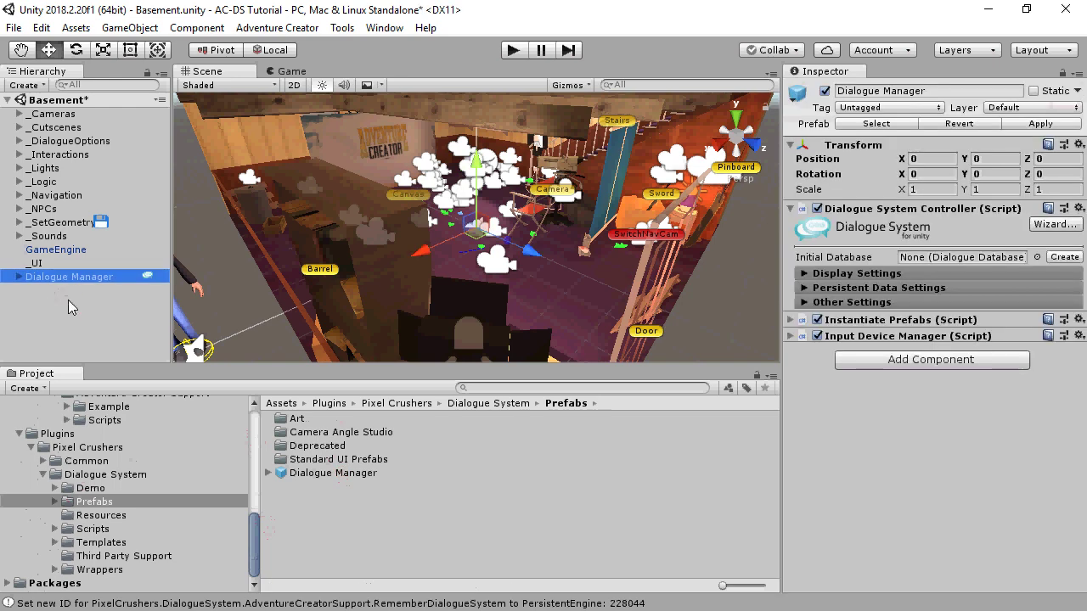
left_click(67, 408)
left_click(135, 434)
left_click_drag(336, 432, 977, 261)
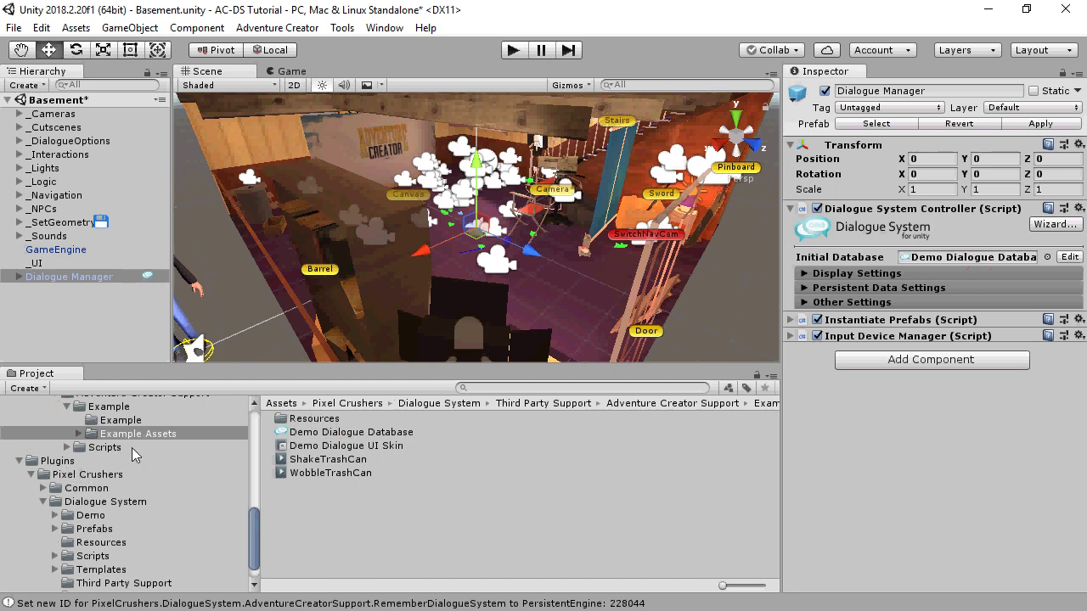
Step: Attach the AdventureCreatorBridge script to the Dialogue Manager
left_click(105, 448)
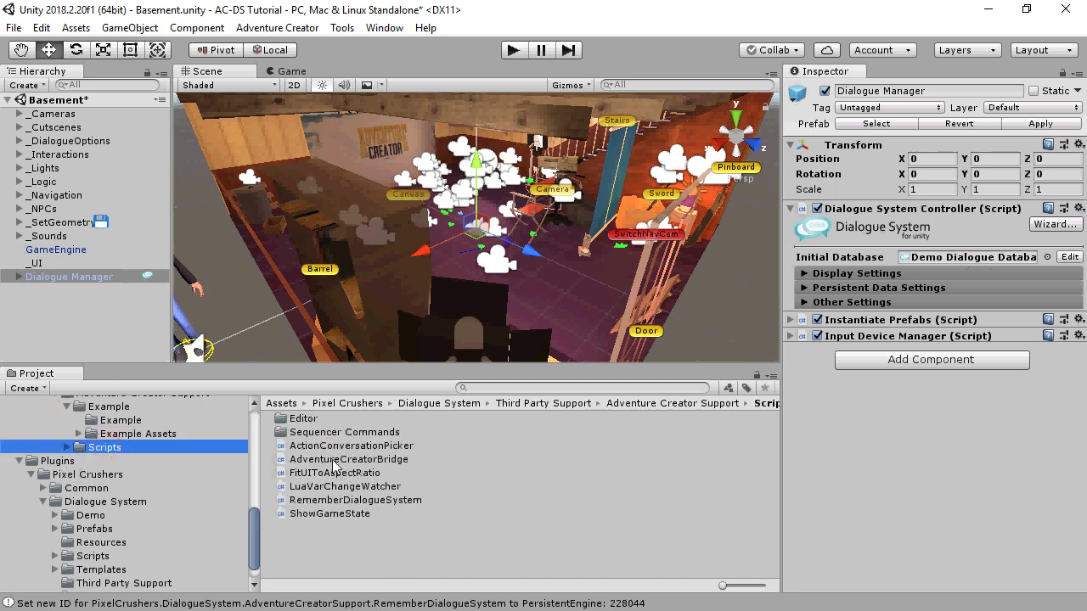
left_click(335, 466)
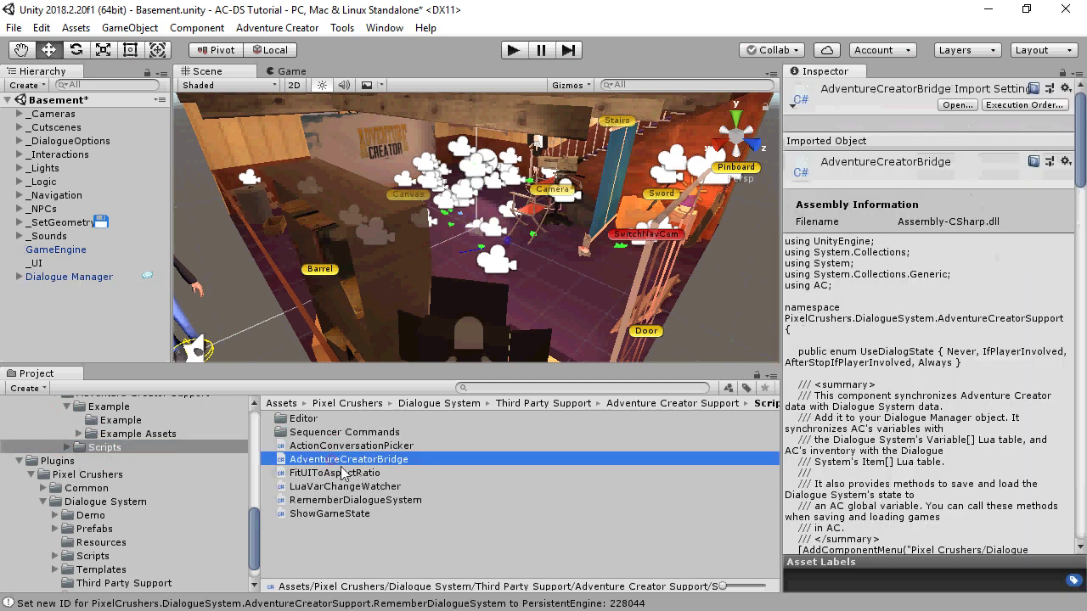
left_click(52, 281)
left_click_drag(351, 466, 939, 444)
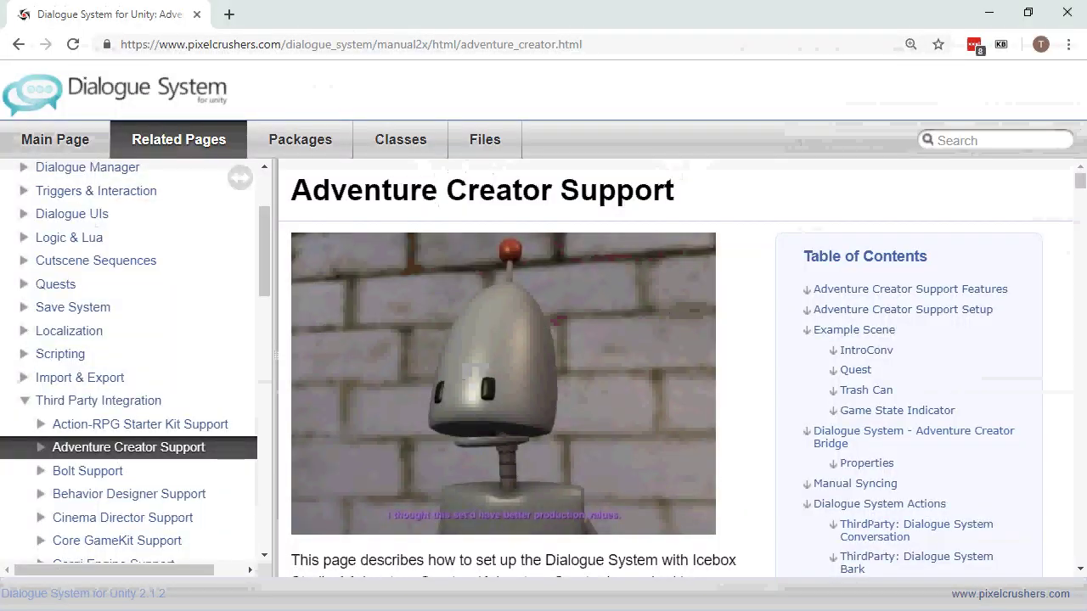
Step: Scroll the Adventure Creator Support manual down to its Properties table
left_click_drag(1078, 191, 1079, 285)
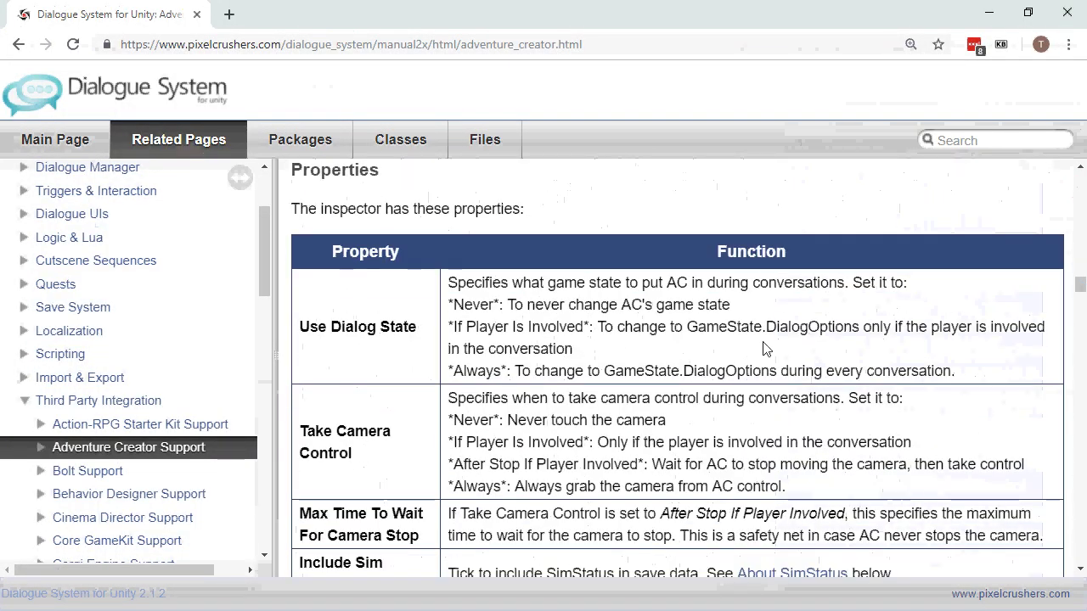
scroll(764, 347, "down", 3)
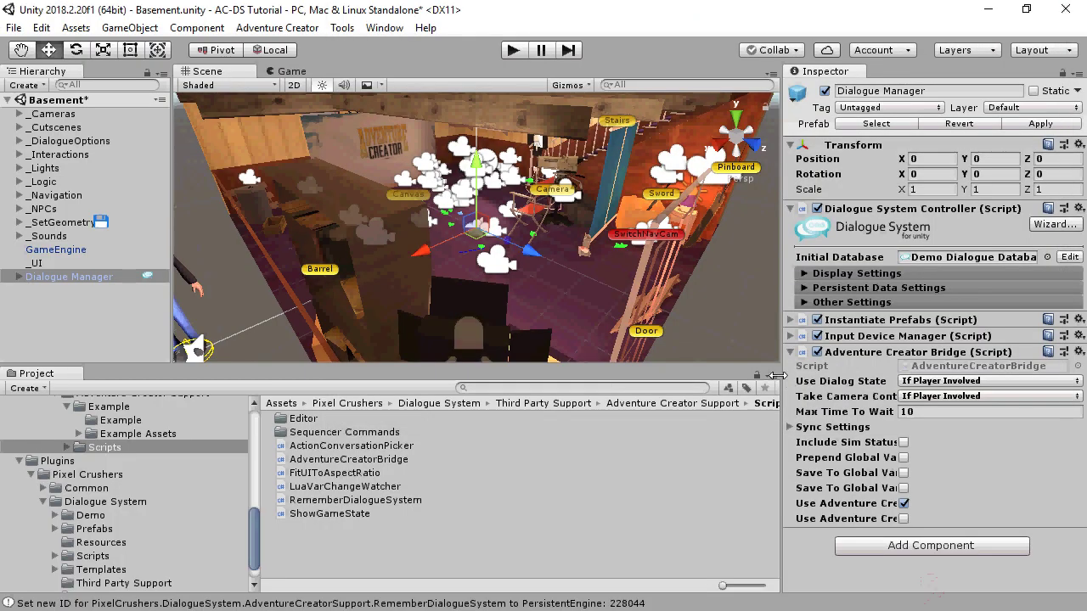
Step: Widen the inspector and leave Use Dialog State and Take Camera Control on If Player Involved
left_click_drag(781, 373, 435, 371)
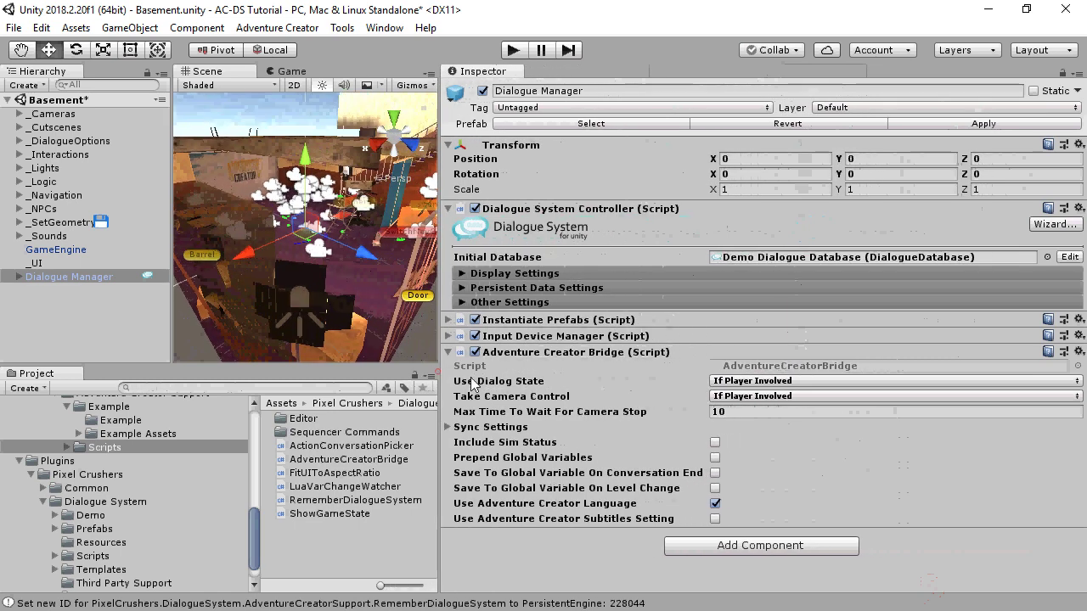
left_click(965, 382)
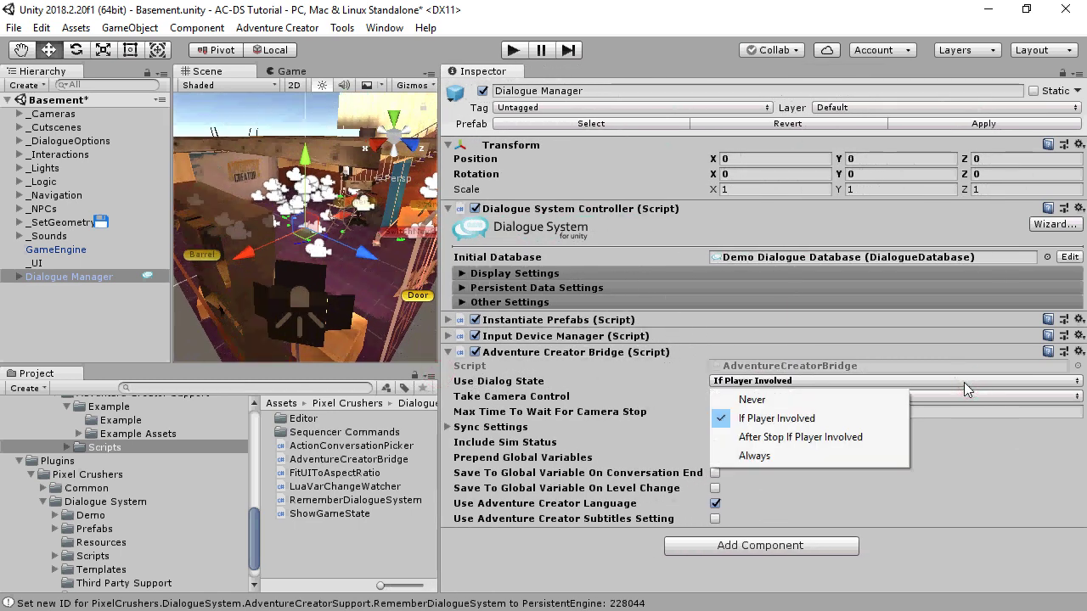
left_click(903, 573)
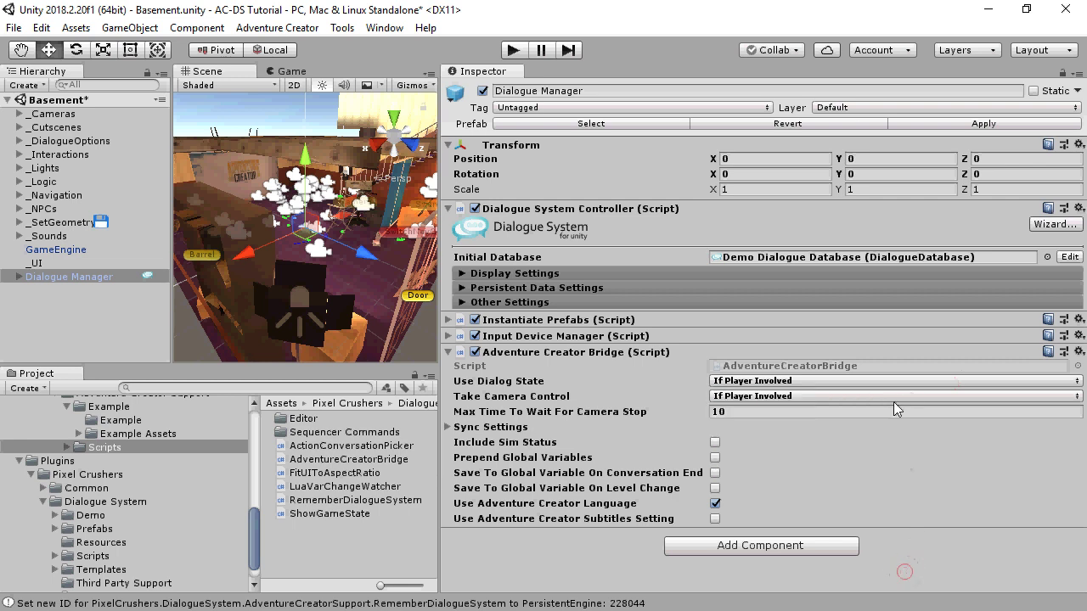
left_click(876, 396)
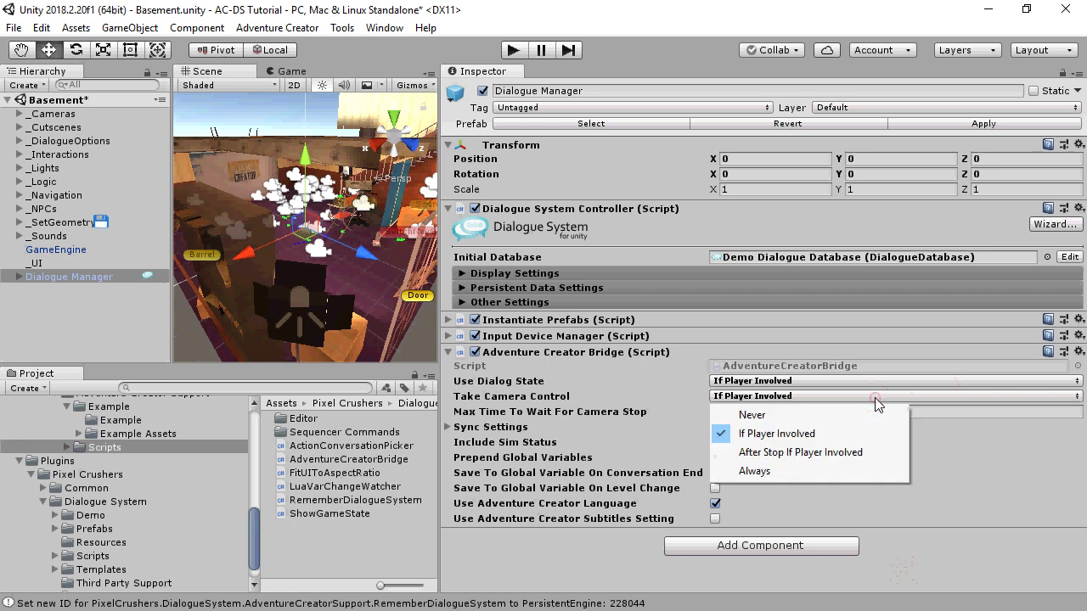
left_click(904, 576)
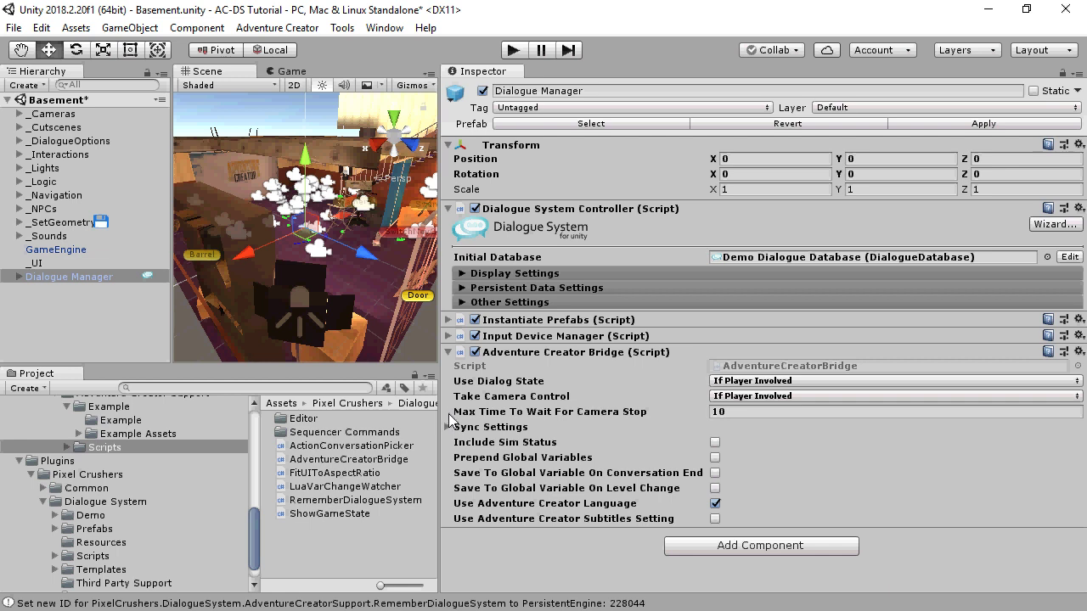
left_click(449, 428)
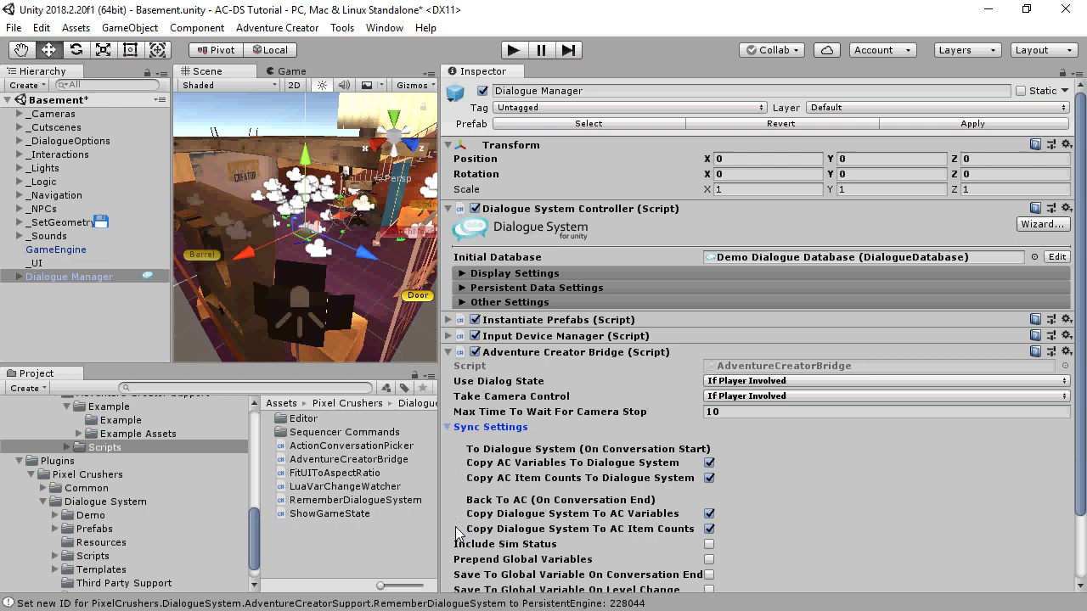
left_click(442, 427)
left_click(448, 427)
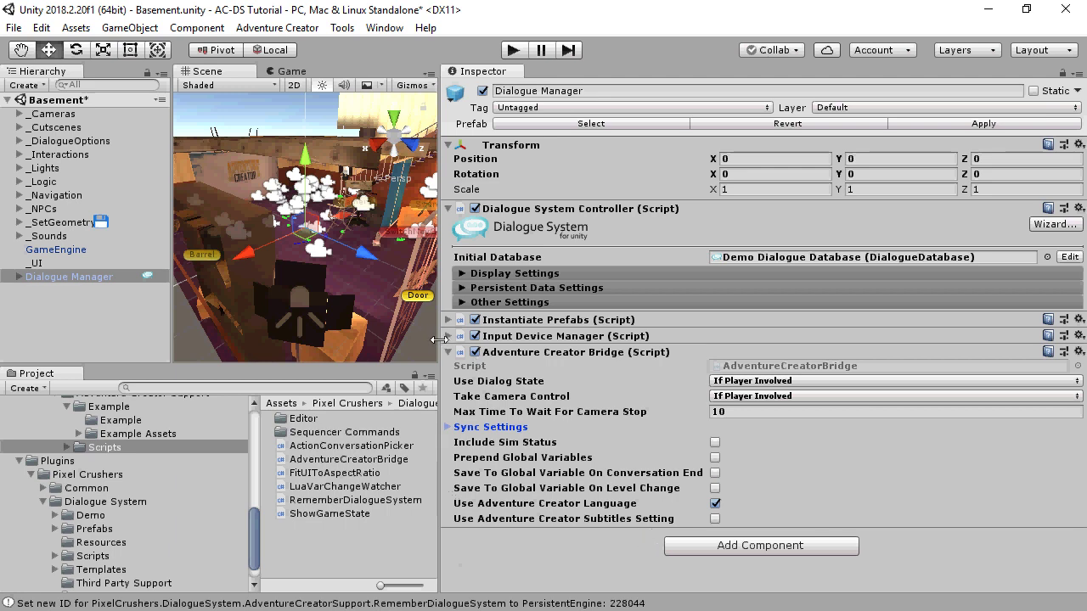
Step: Narrow the inspector and deselect the Dialogue Manager to enlarge the scene view
left_click_drag(439, 339, 851, 340)
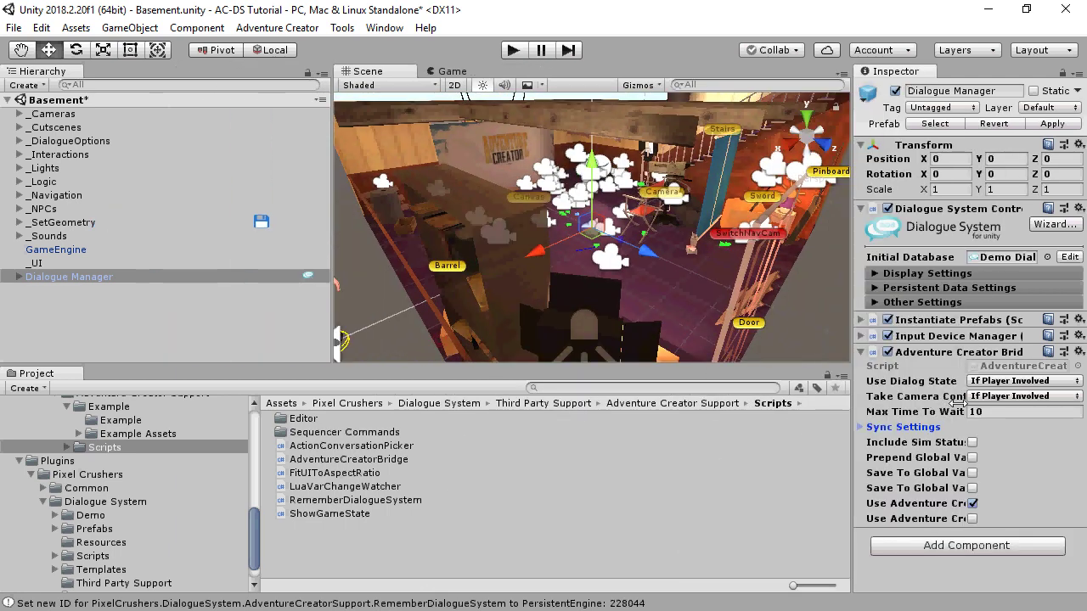
left_click(334, 357)
left_click_drag(330, 349, 164, 349)
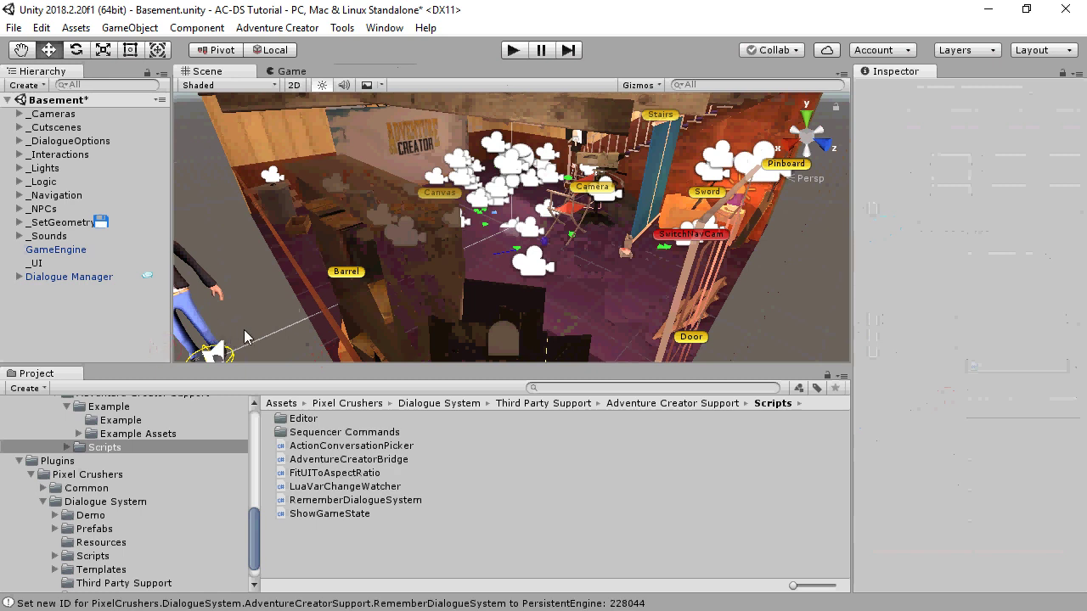
Step: Open the Adventure Creator Support Example scene, choosing Don't Save for Basement
left_click(92, 407)
left_click(287, 461)
double_click(286, 461)
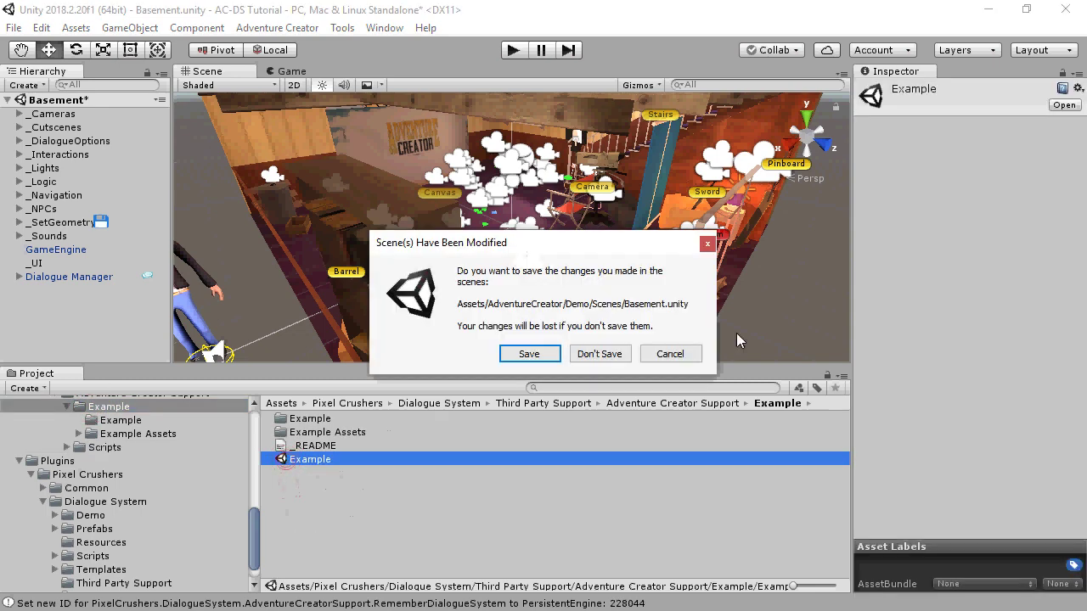
left_click(601, 351)
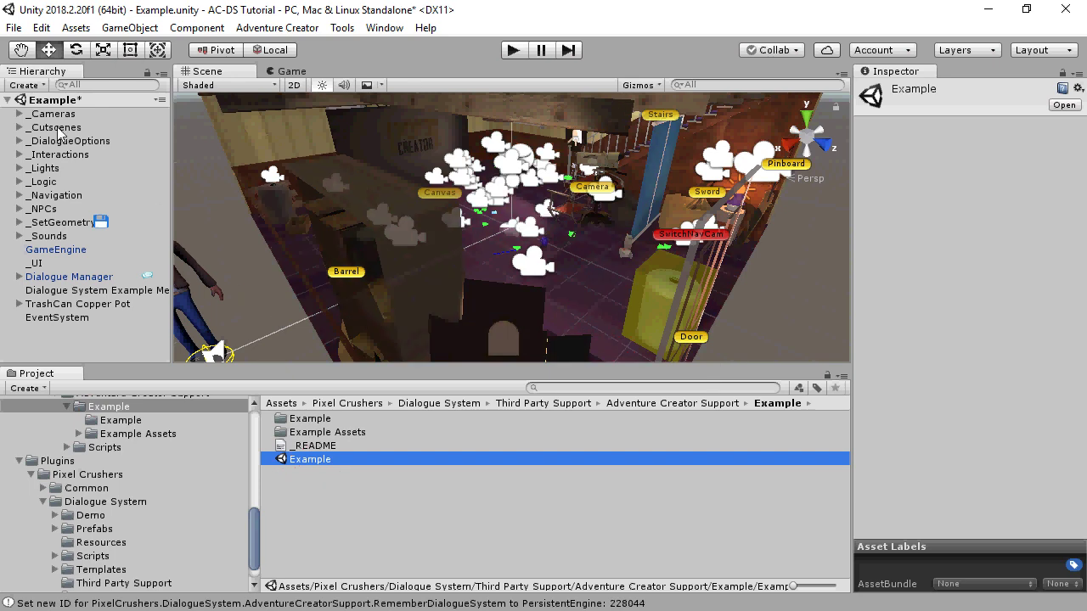
Step: Select the Intro1 cutscene and find its last action, which runs DialogueSystemIntroConv
left_click(16, 128)
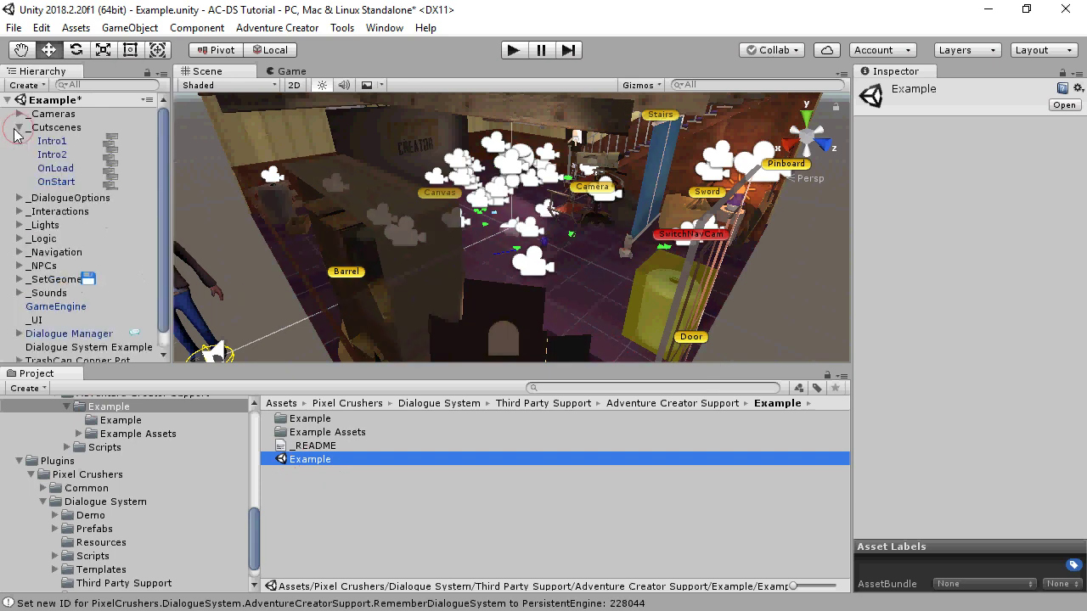
left_click(63, 142)
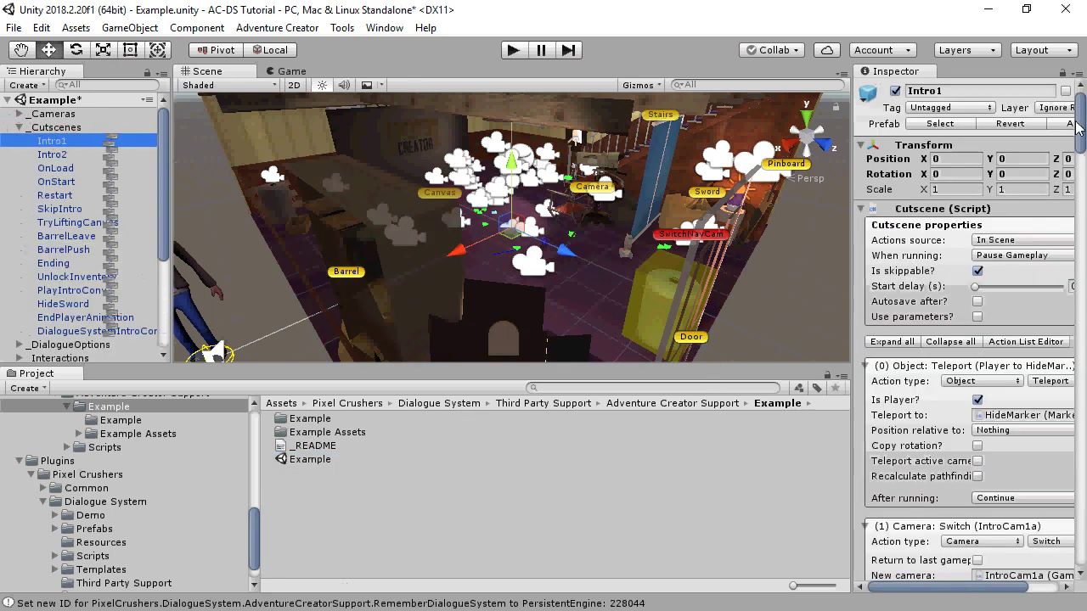
left_click_drag(1081, 127, 1080, 571)
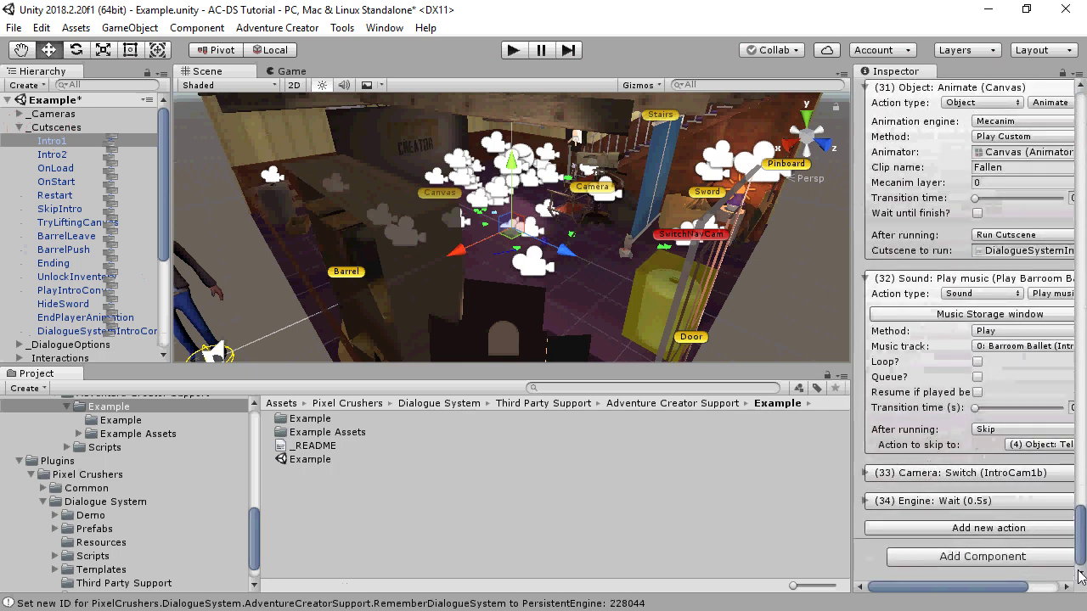
left_click_drag(852, 507, 727, 507)
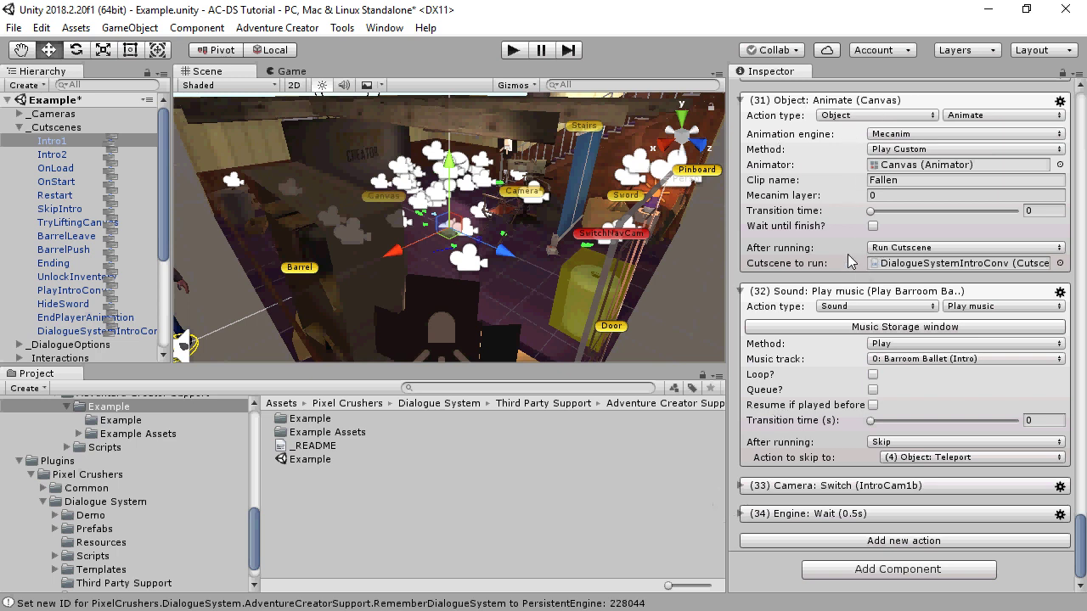
left_click(904, 270)
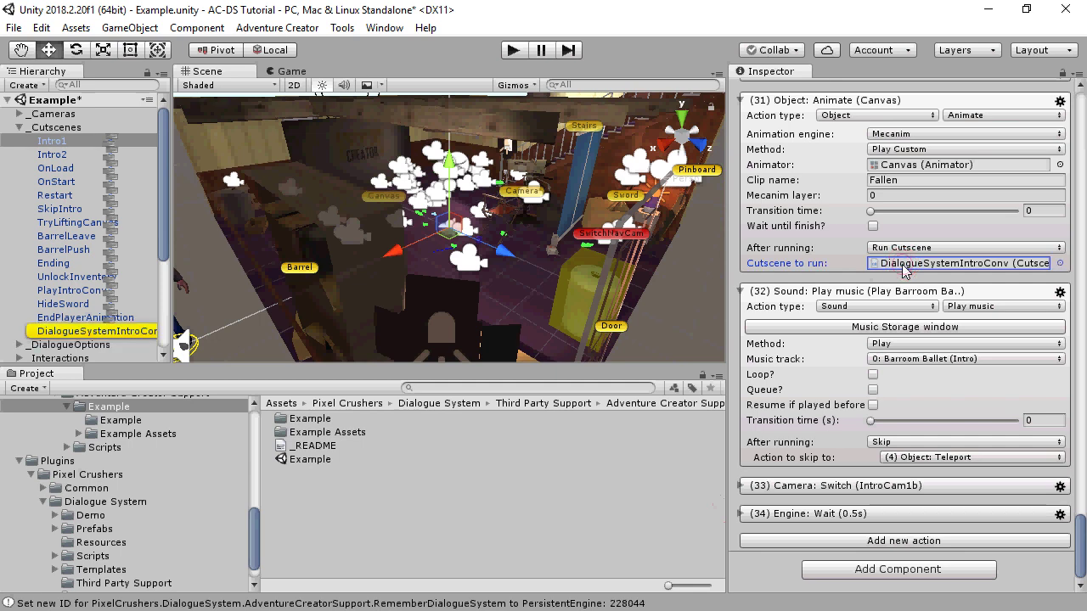
Step: Review the DialogueSystemIntroConv conversation action's Action choices, leaving them unchanged
left_click(95, 332)
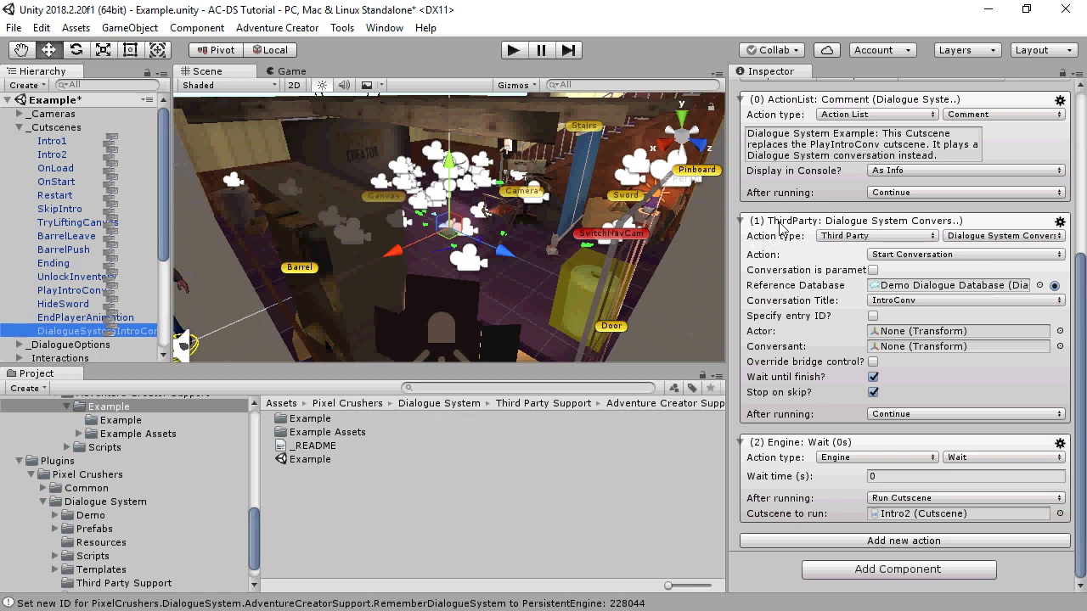
left_click(978, 237)
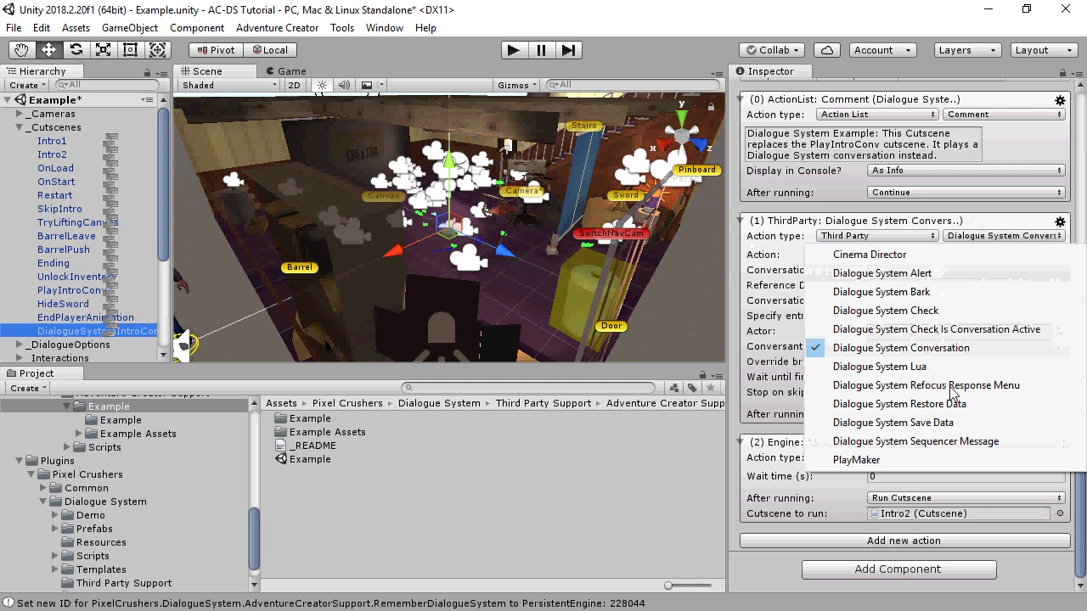
left_click(749, 572)
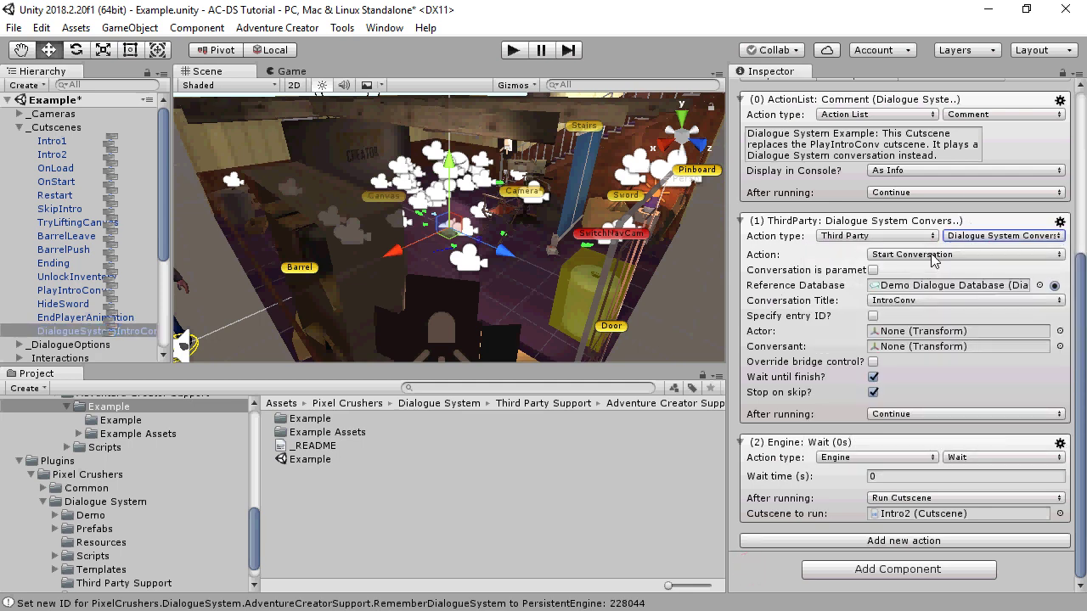
left_click(962, 256)
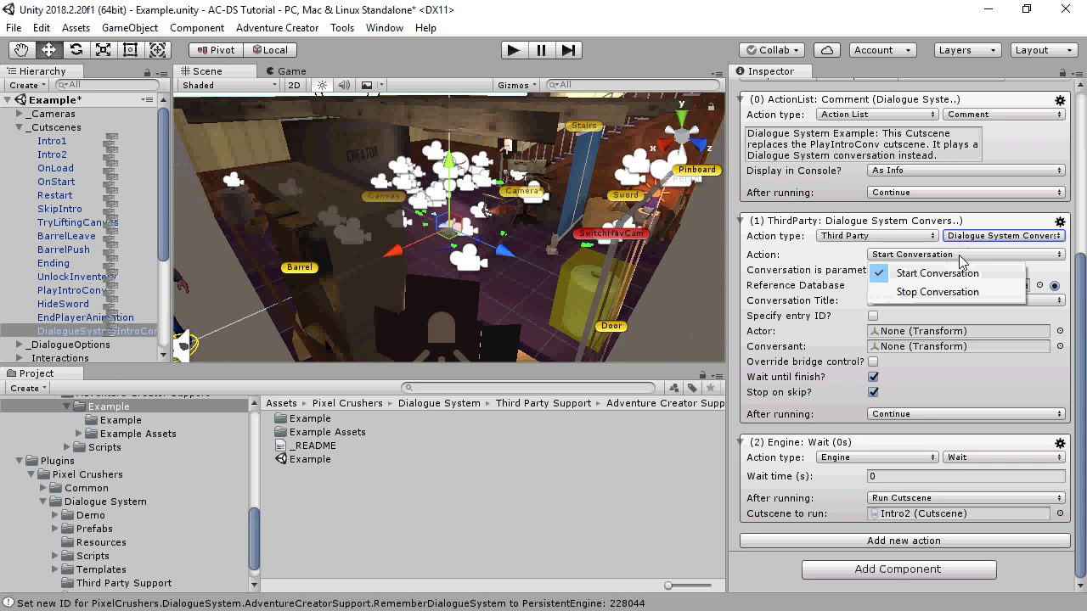
left_click(778, 574)
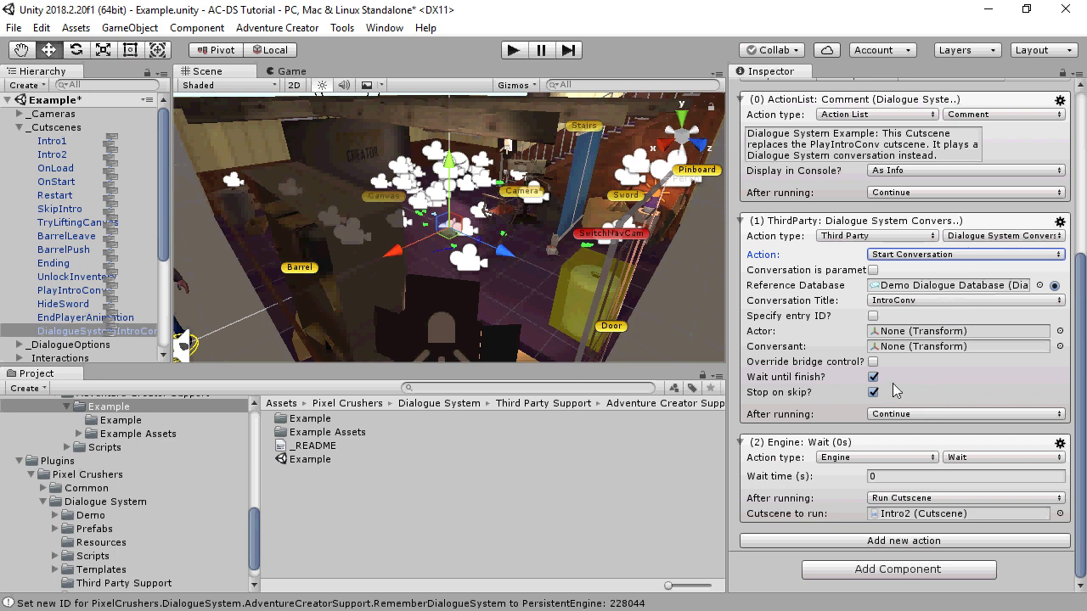
Step: Leave Override bridge control unchecked and enter Play mode to test the conversation
left_click(872, 361)
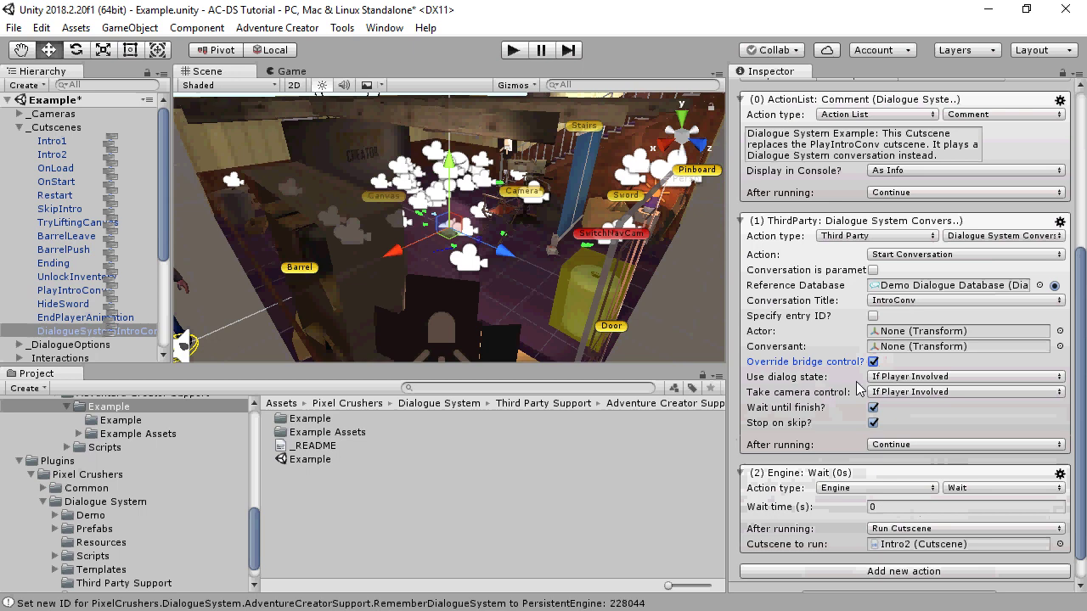
left_click(873, 361)
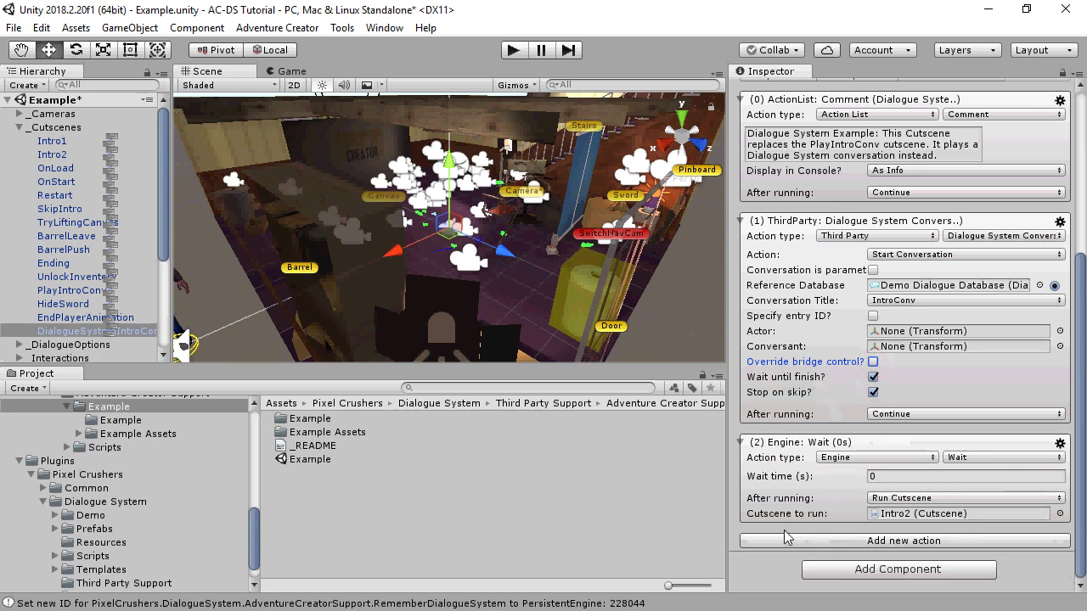
left_click(513, 51)
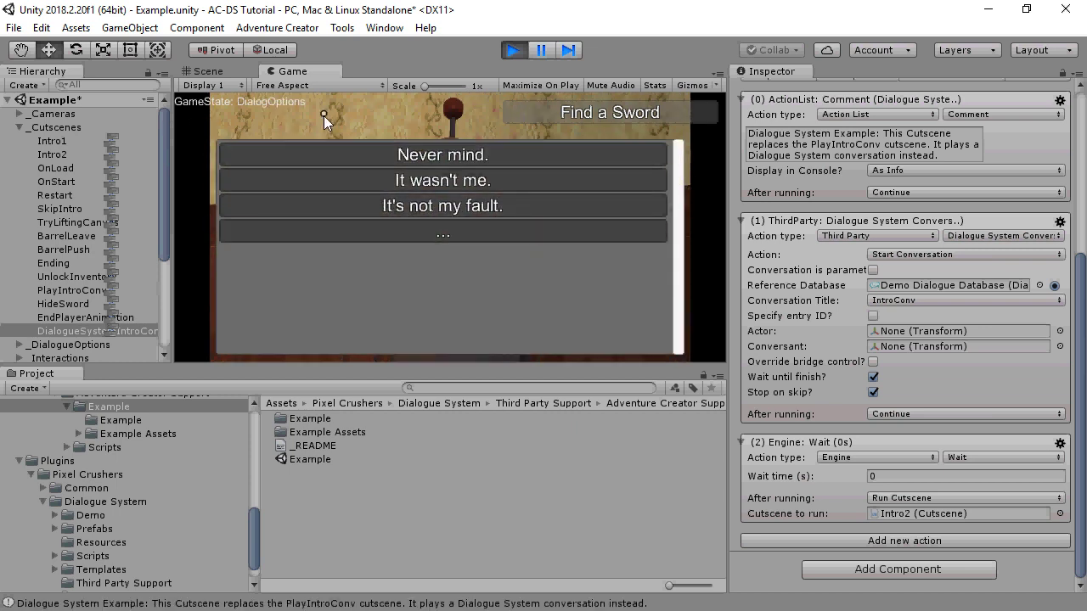
Step: Inspect the Dialogue Manager's Adventure Creator bridge settings during play, answer 'Never mind.', then stop the game
left_click_drag(164, 209, 176, 319)
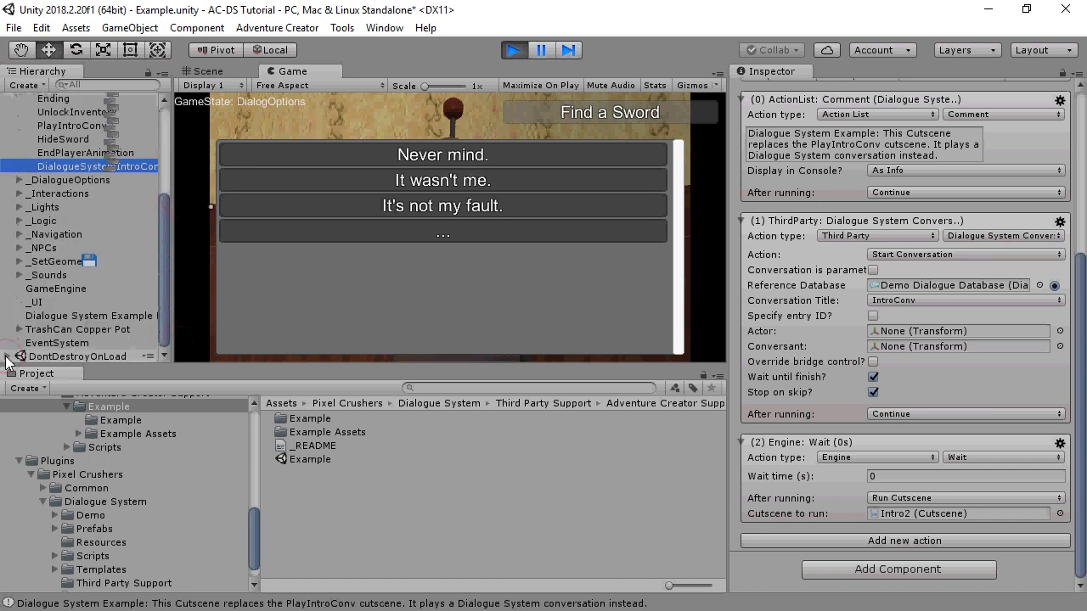
left_click_drag(162, 303, 177, 334)
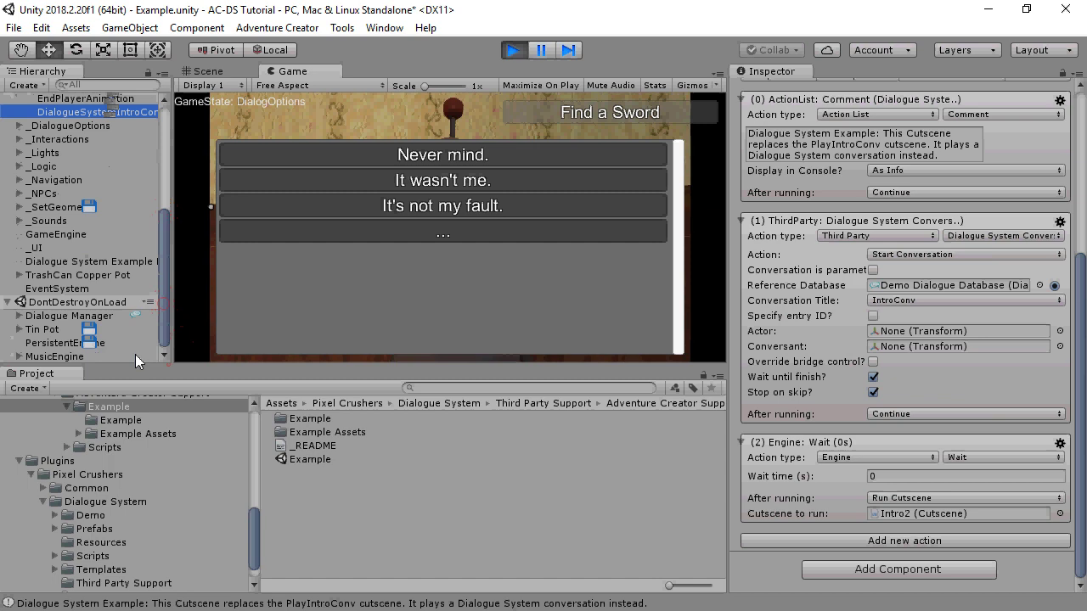
left_click(51, 316)
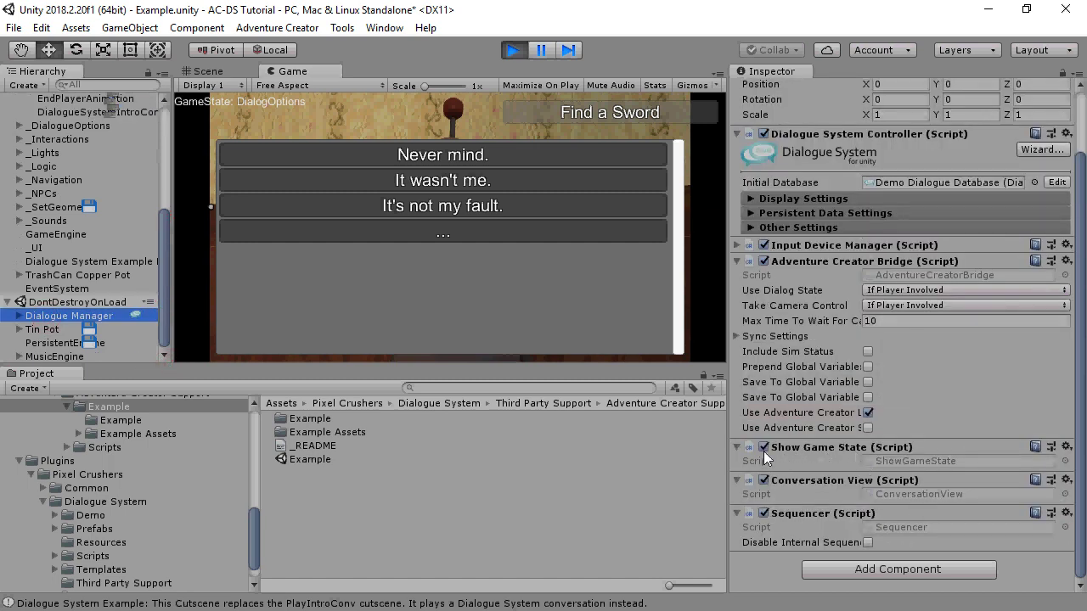
left_click(393, 160)
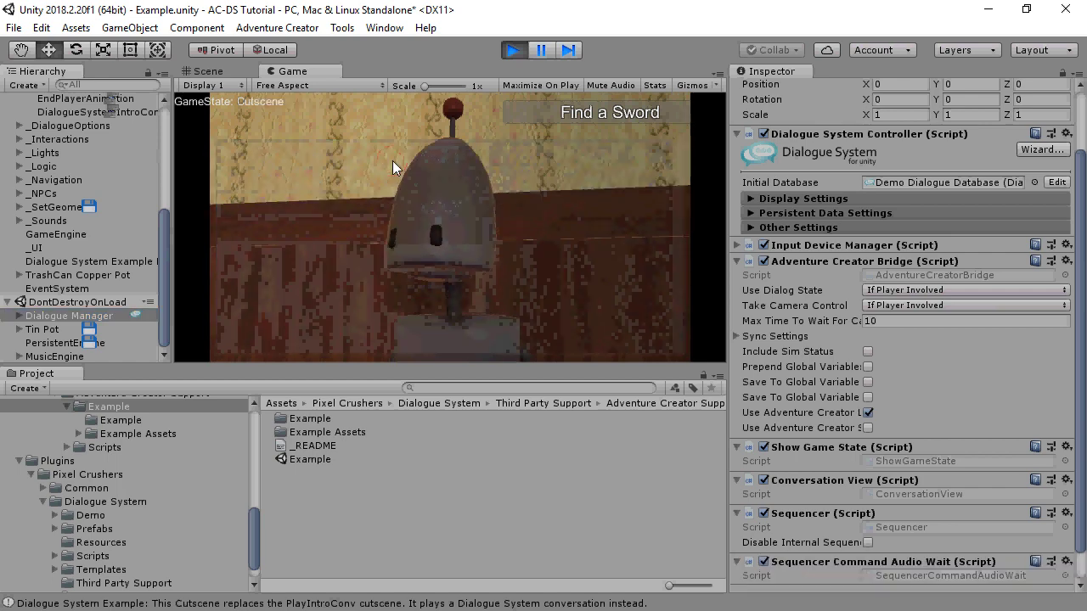
left_click(513, 51)
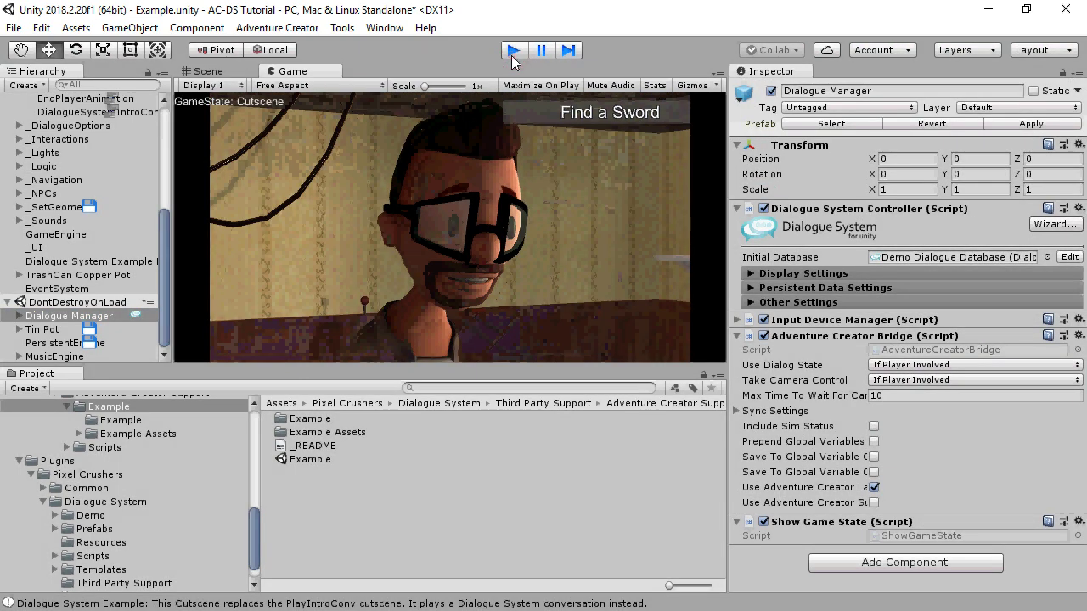
Step: Expand TrashCan Copper Pot in the Hierarchy and inspect its bark components
left_click(165, 221)
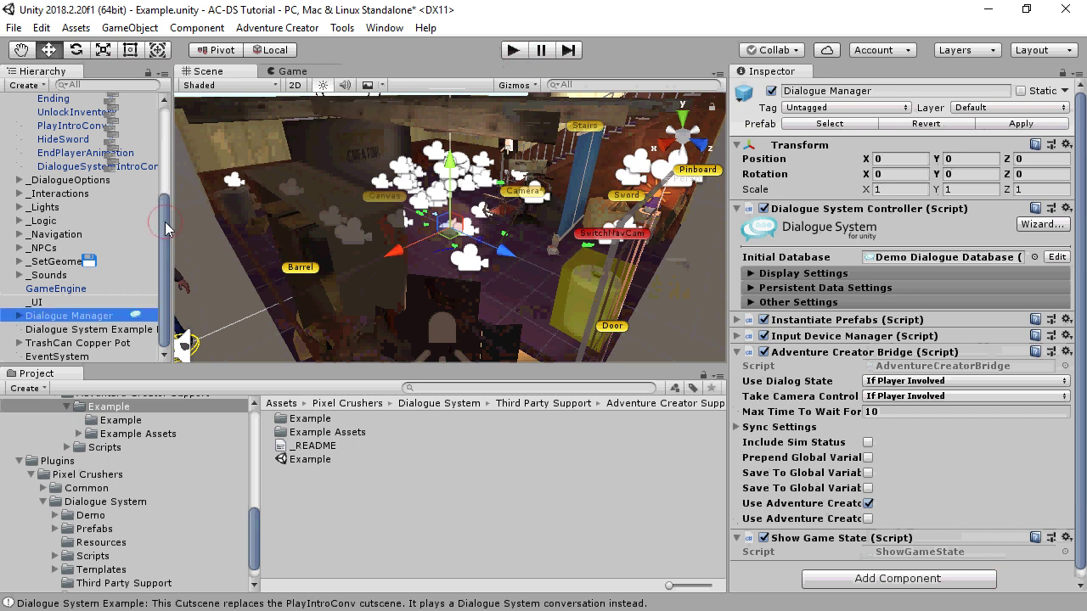
left_click(19, 342)
scroll(165, 242, "down", 1)
scroll(168, 289, "down", 2)
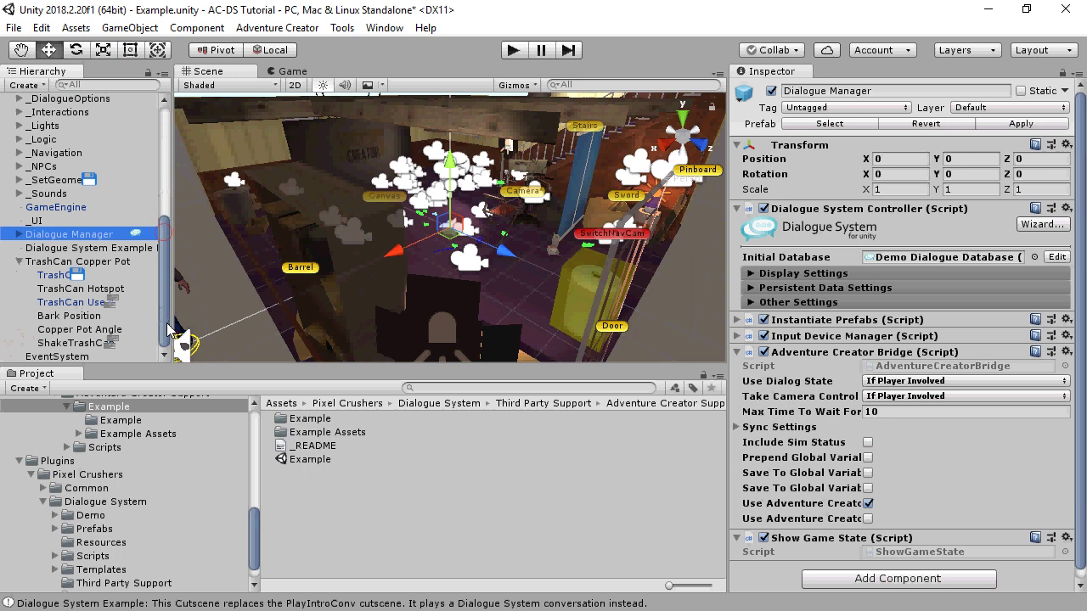
left_click_drag(174, 327, 247, 324)
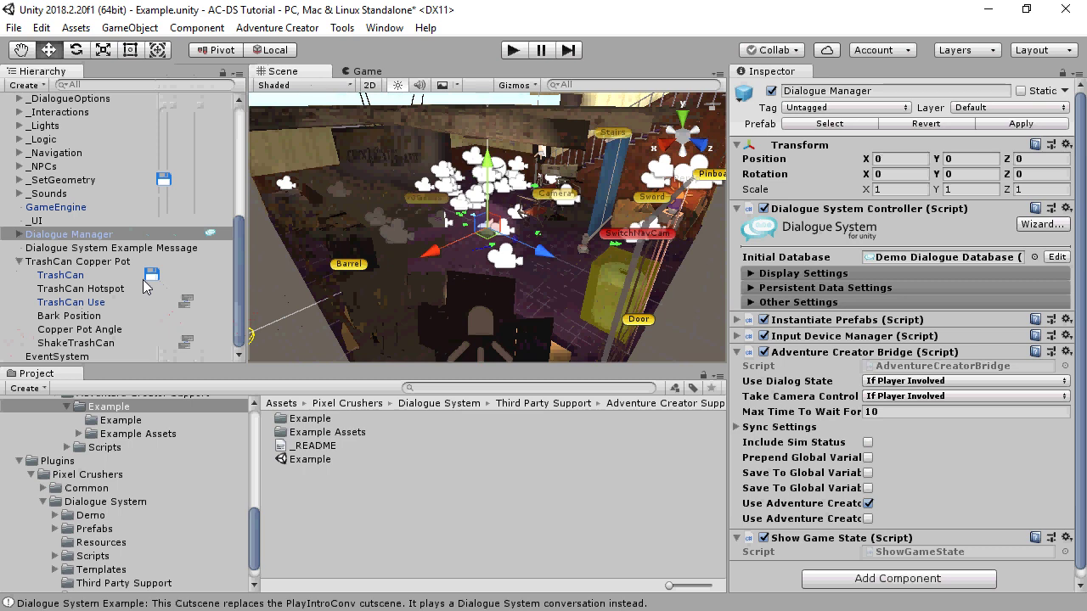
left_click(117, 261)
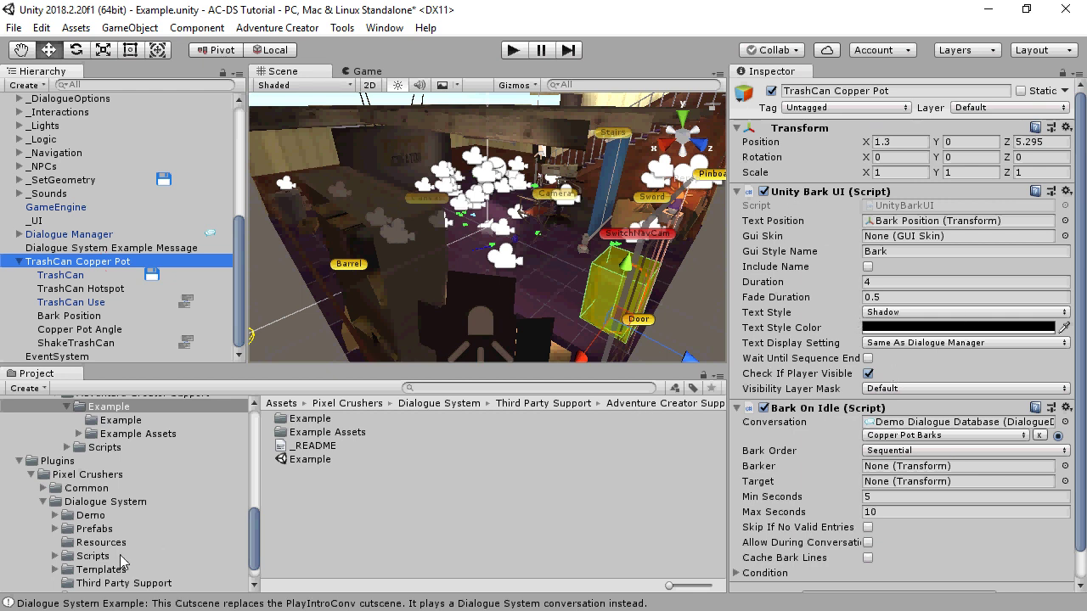
Step: Add Basic Standard Bark UI from Prefabs > Standard UI Prefabs > Templates > Basic to the trash can, then start the game
left_click(55, 528)
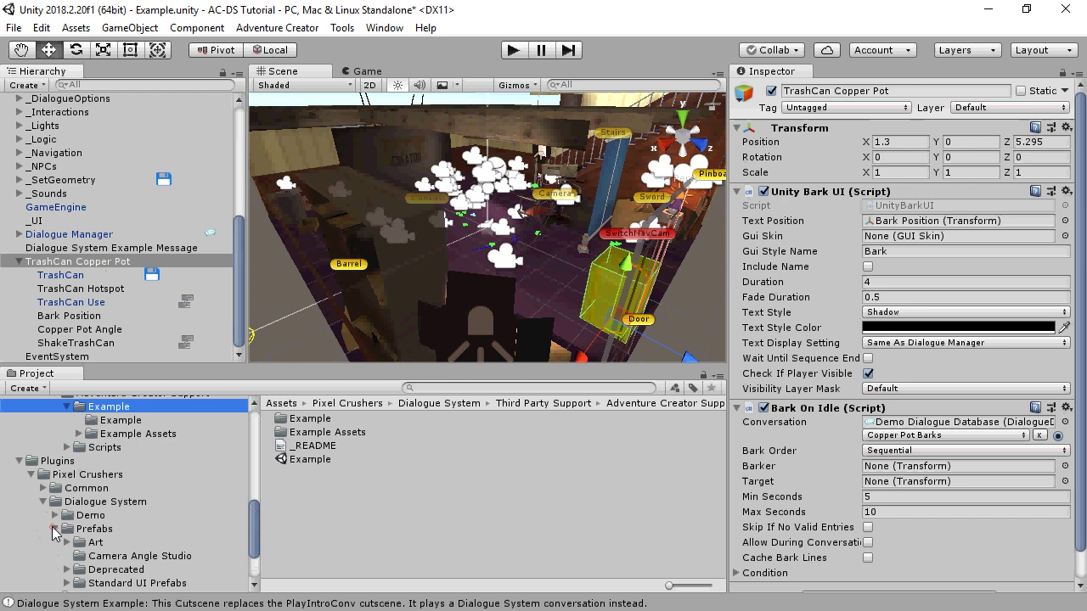
scroll(246, 535, "down", 3)
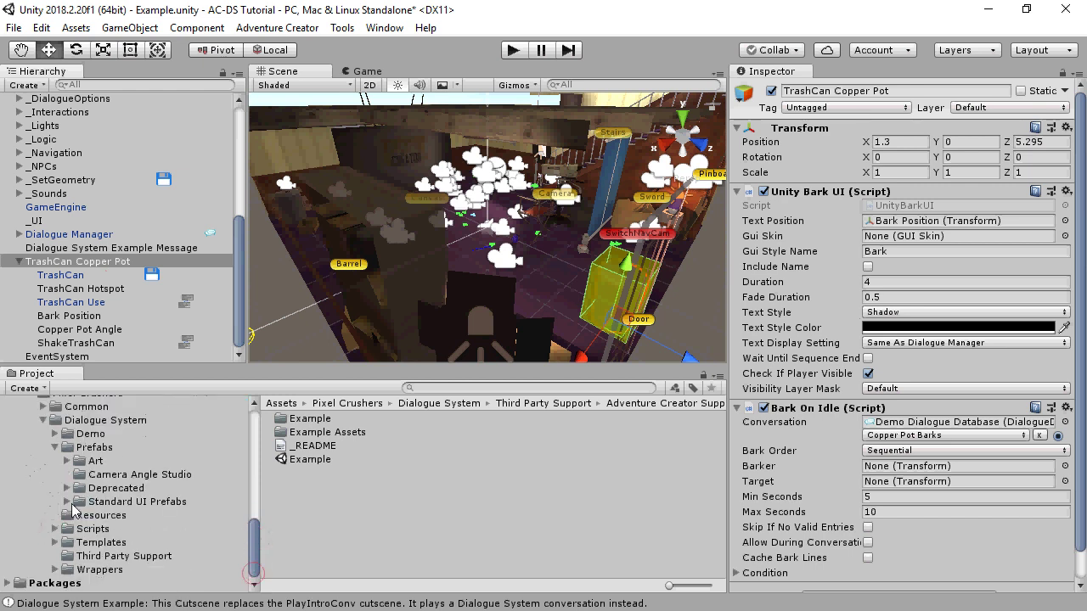
left_click(68, 502)
left_click(79, 528)
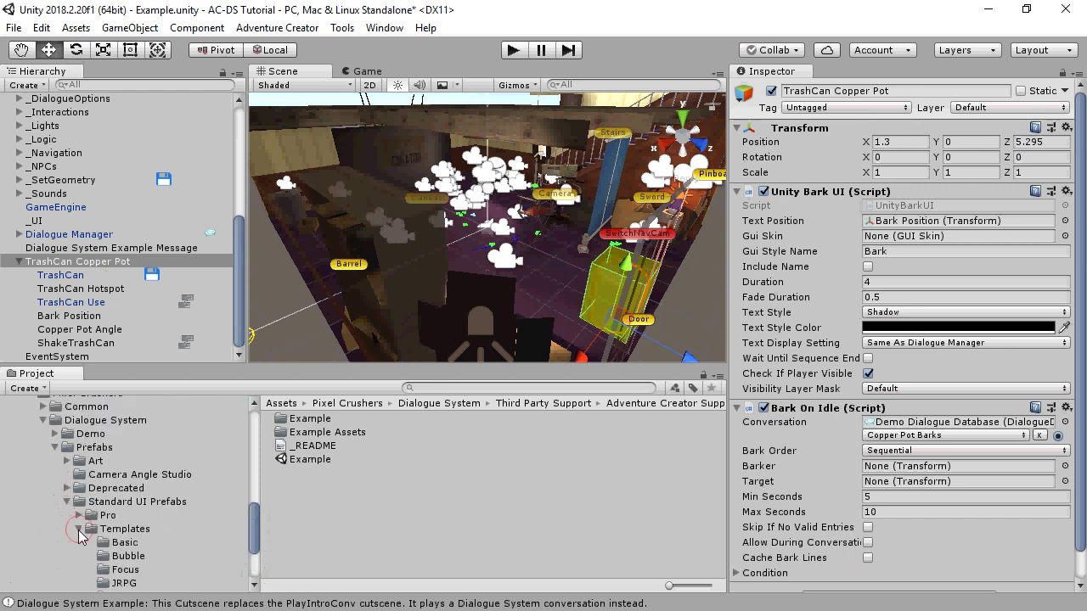
left_click(123, 543)
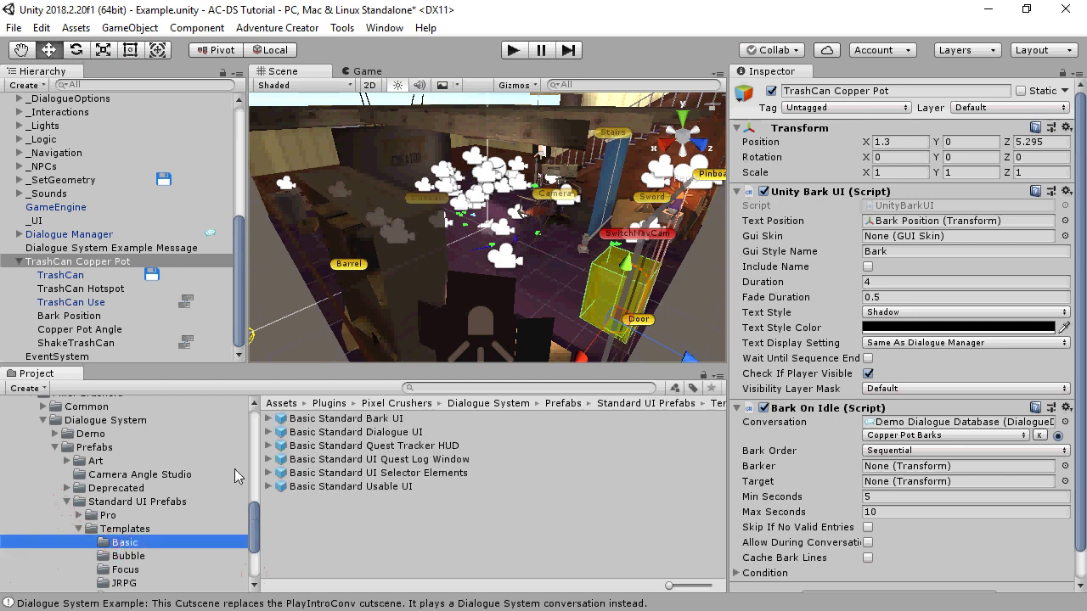
left_click_drag(356, 421, 363, 517)
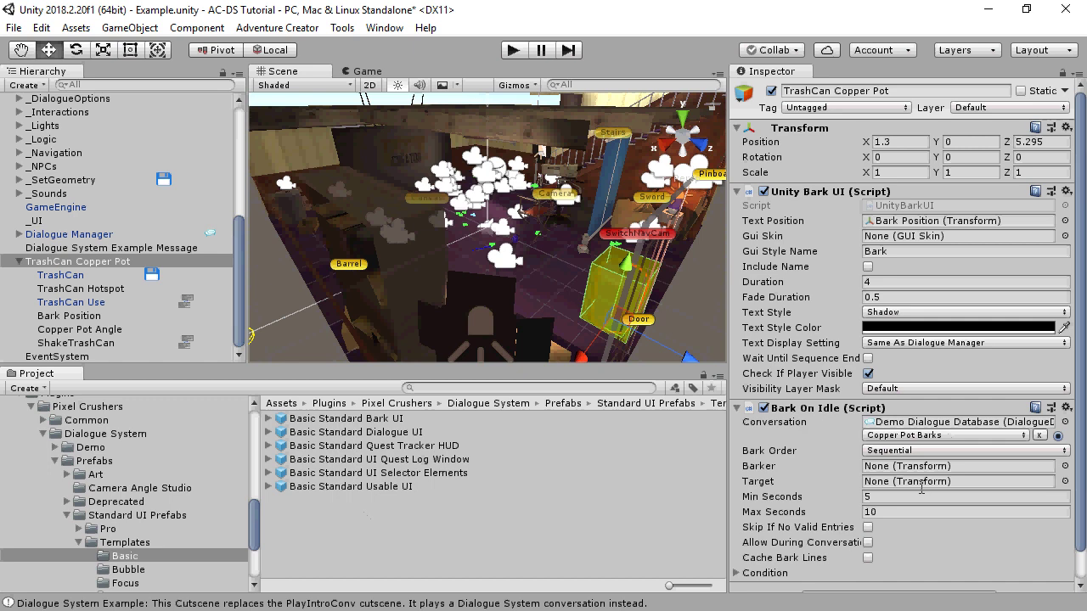
left_click(512, 51)
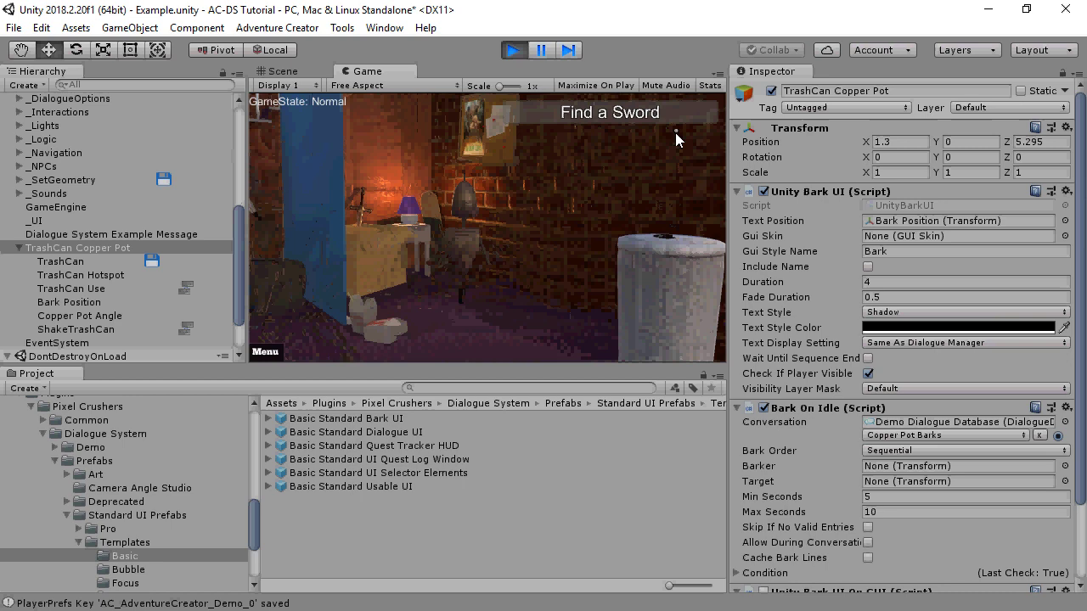
Step: Take the Prop sword in the Game view to complete Find a Sword and trigger the trash can bark
left_click(369, 212)
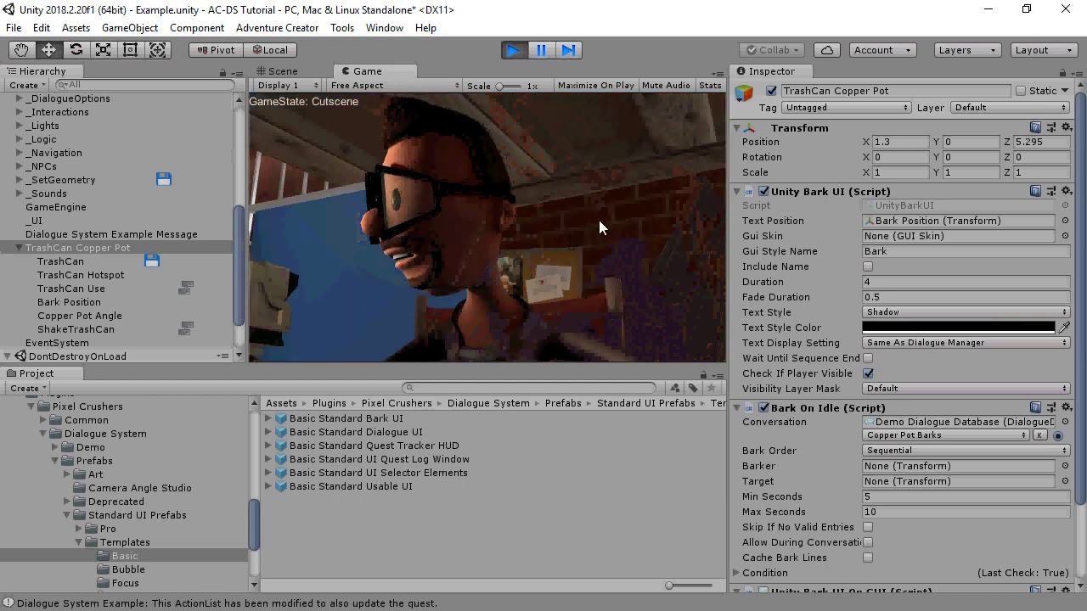
Step: Stop the game, widen the Inspector to read the Sword: Take Lua action, and select Example Assets
left_click(512, 50)
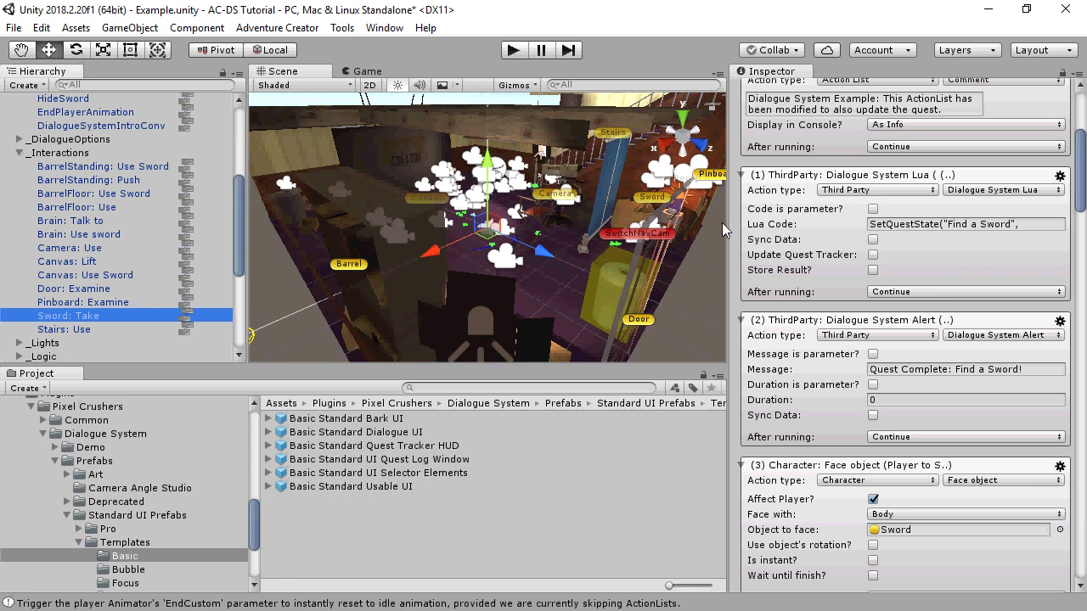
left_click_drag(728, 223, 654, 226)
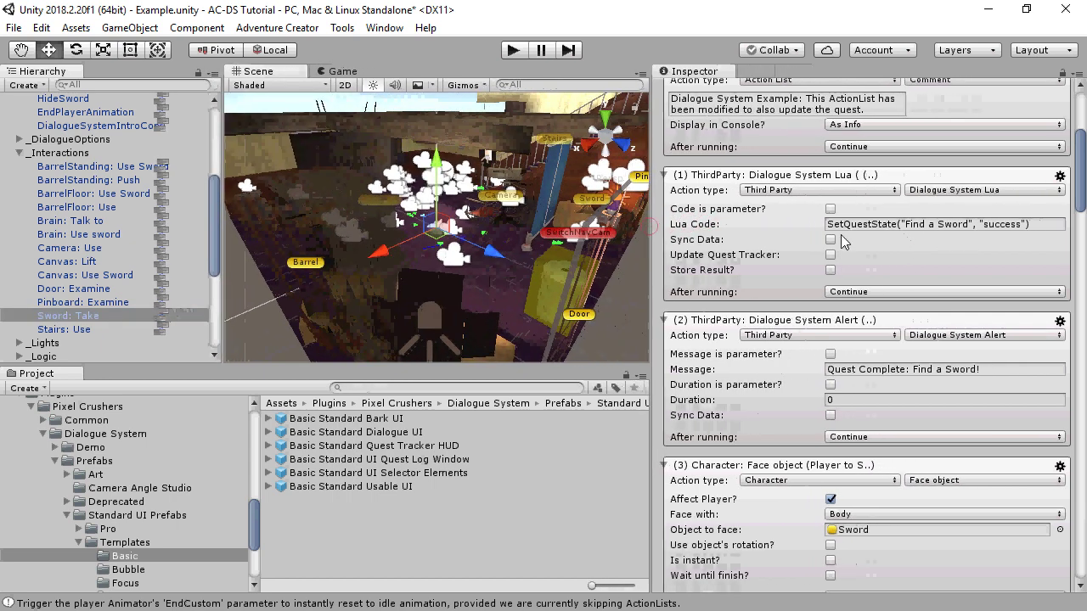
left_click(983, 189)
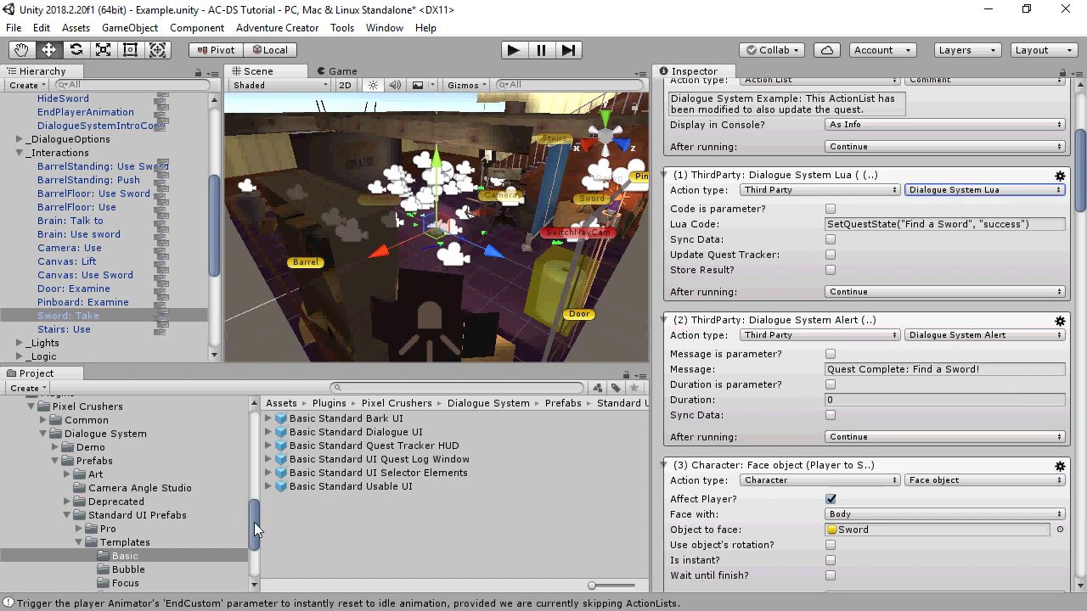
left_click_drag(255, 523, 275, 509)
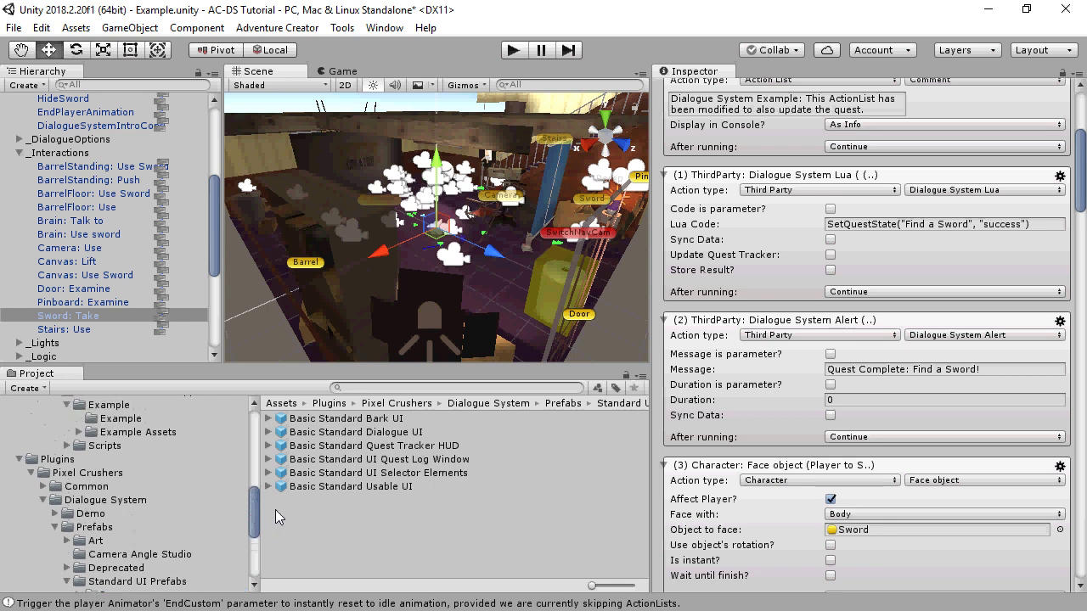
left_click(123, 432)
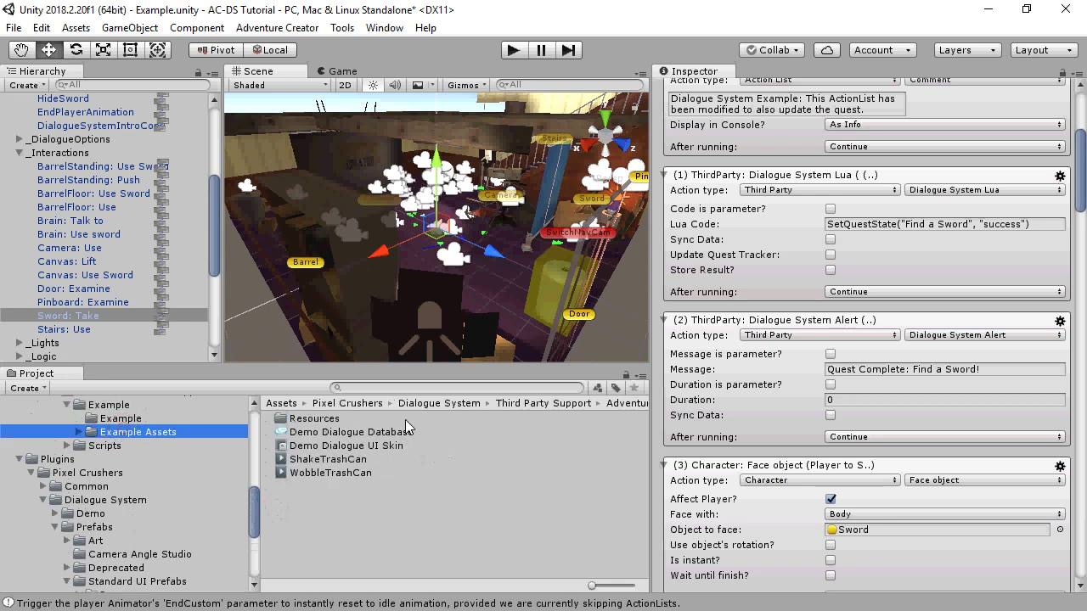
Step: Open the Demo Dialogue Database and load the Copper Pot Barks conversation graph
double_click(395, 428)
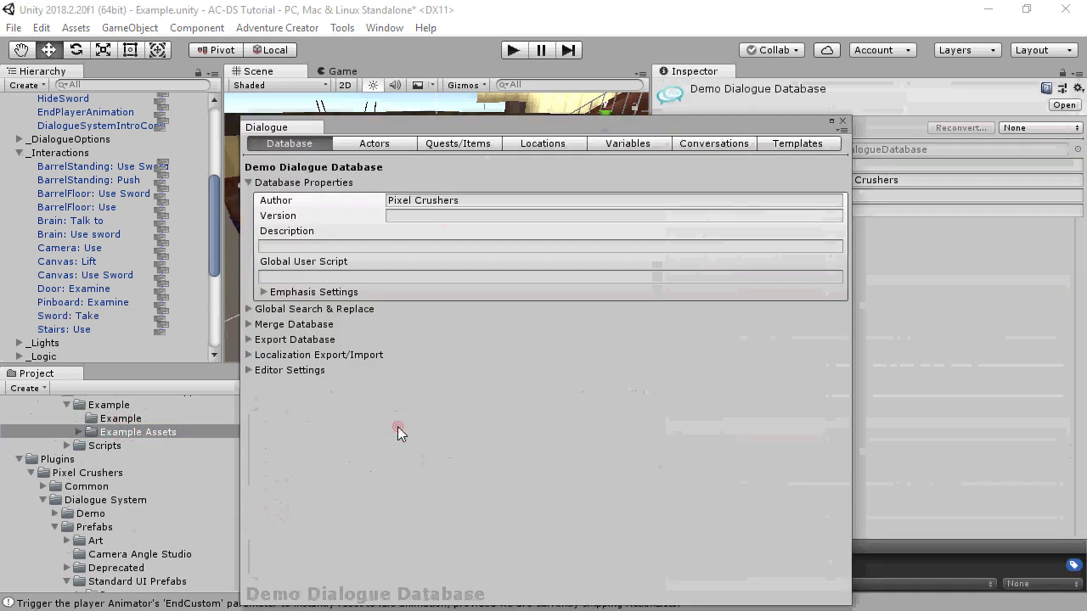
left_click(458, 144)
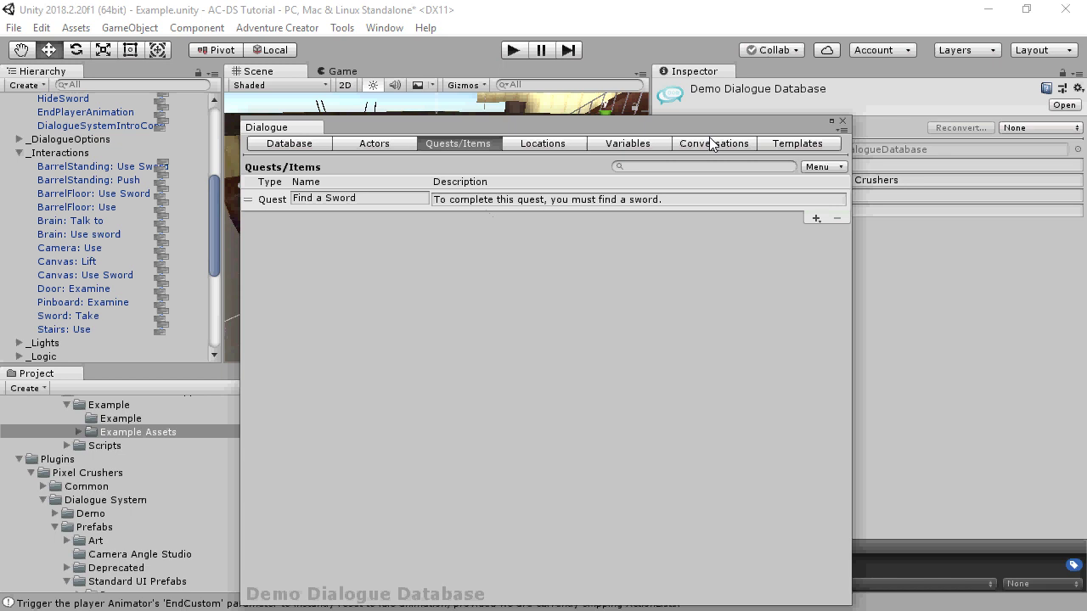
left_click(717, 144)
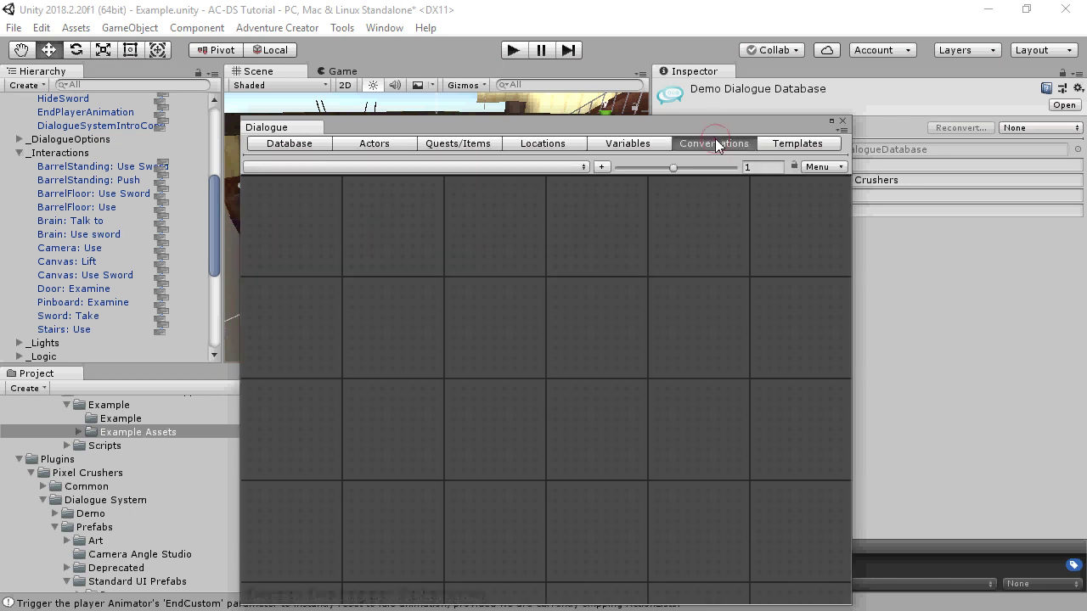
left_click(267, 170)
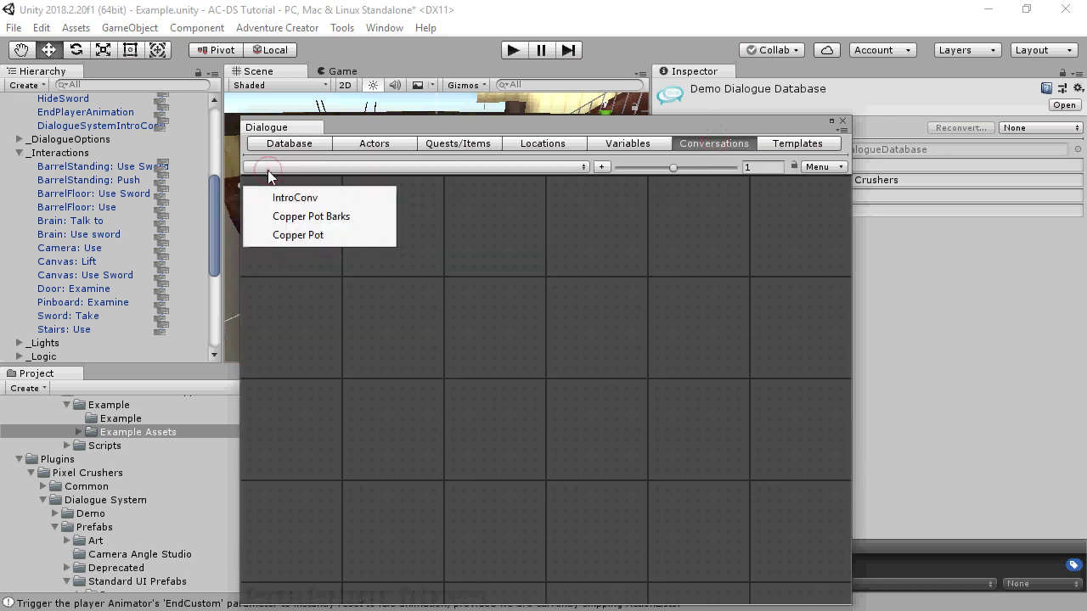
left_click(283, 216)
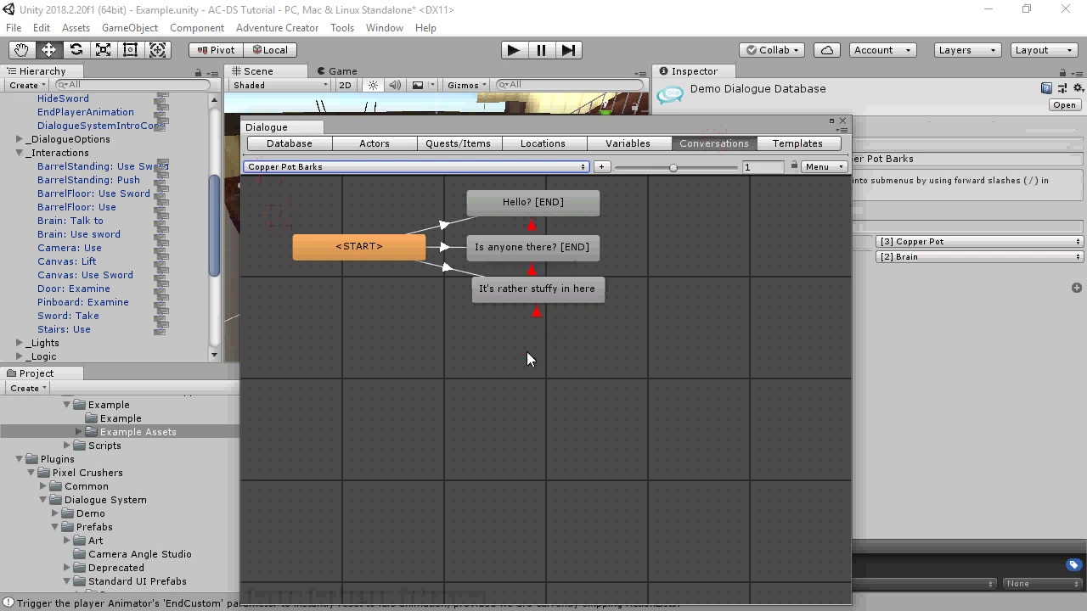
Step: Add a new child entry under START, placed below the other barks
right_click(399, 259)
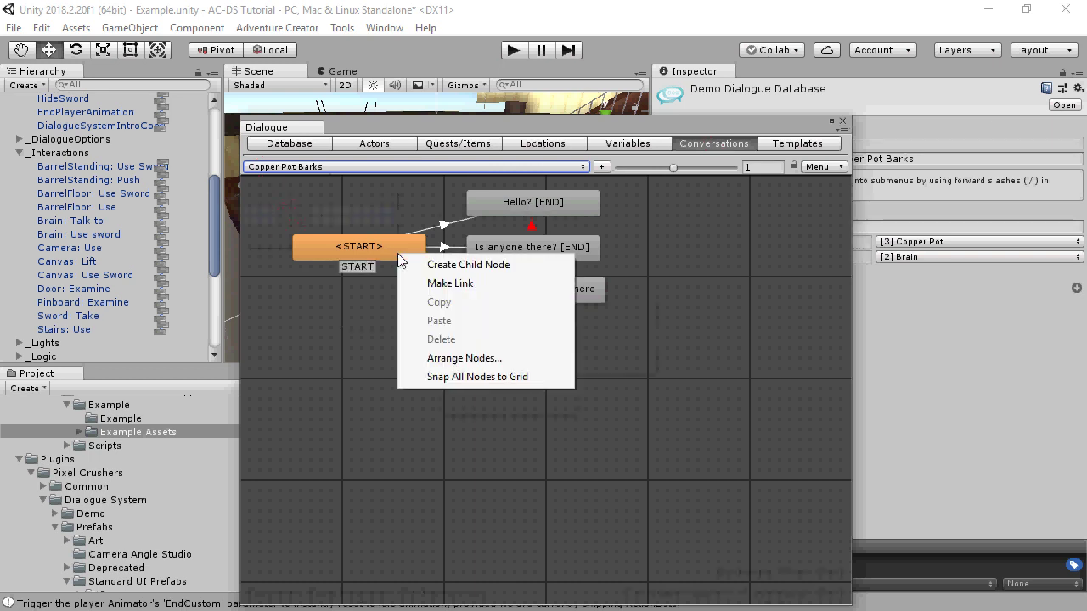
left_click(415, 264)
left_click_drag(386, 295, 548, 367)
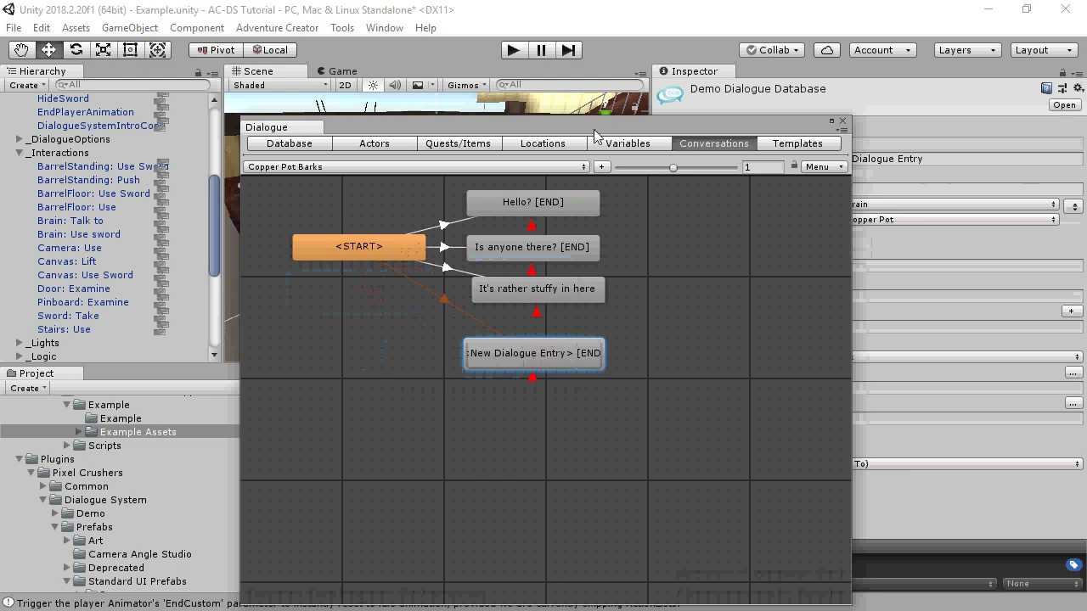
Step: Give the new entry the text 'Nice sword!' and condition Item["Prop_sword"].Count >= 1, then view Variables
left_click_drag(593, 128, 380, 41)
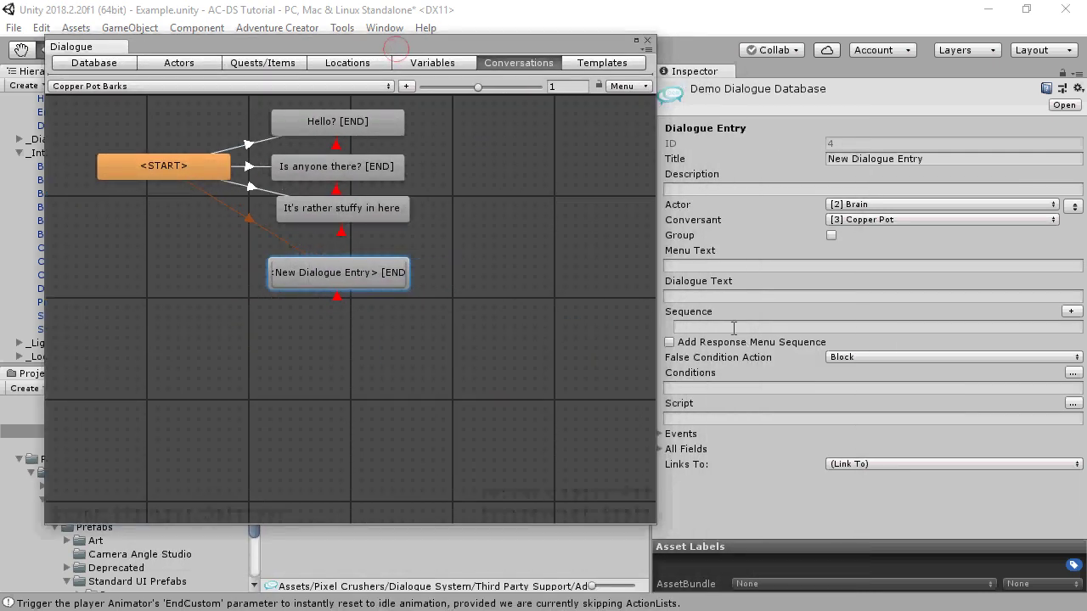
left_click(707, 296)
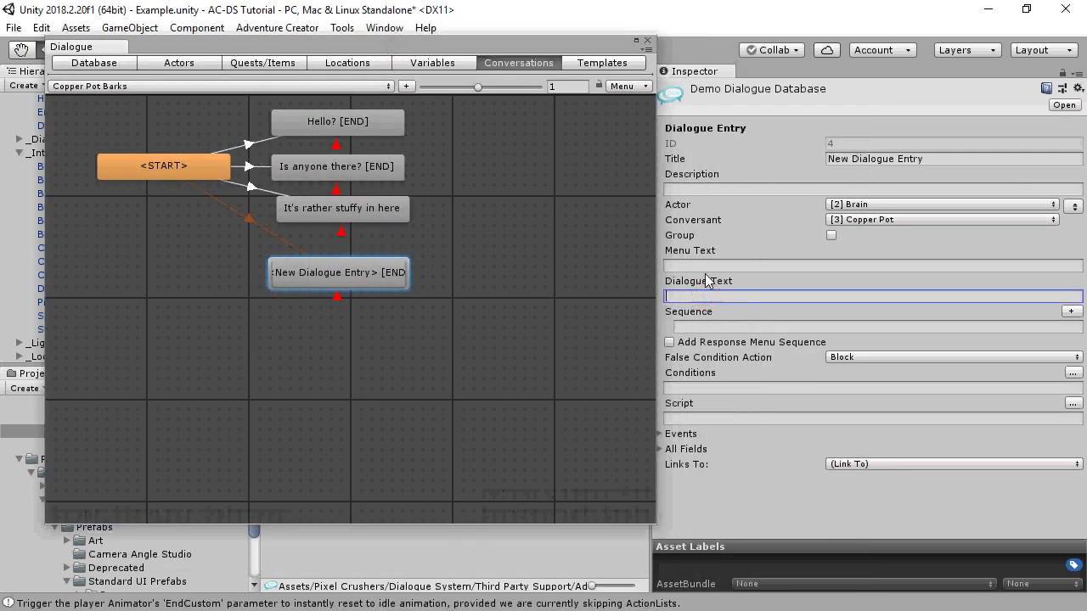
type("Nice sword!")
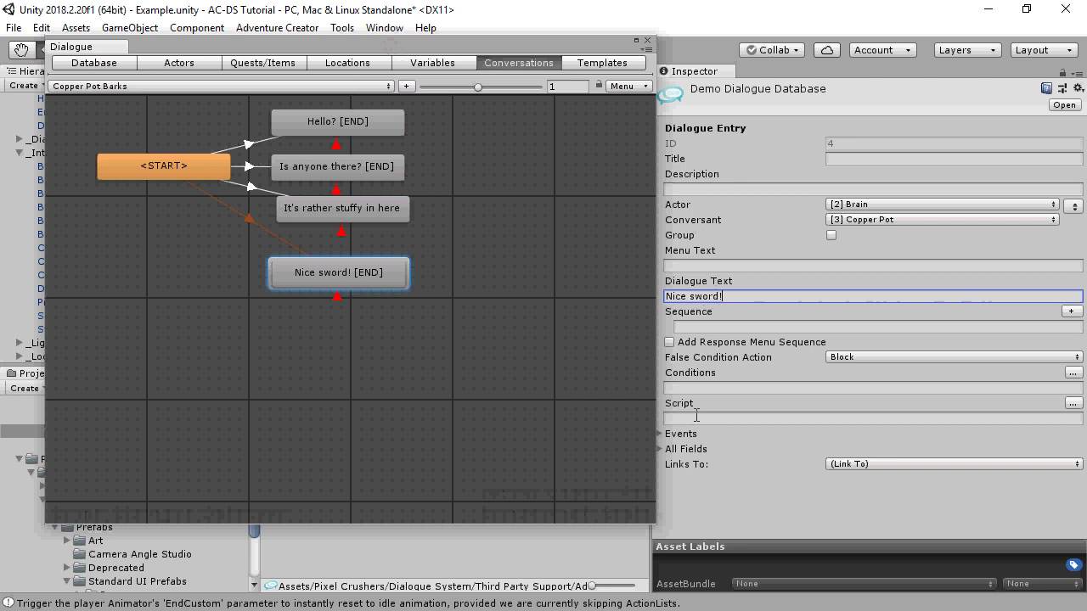
left_click(704, 388)
type("Item[")
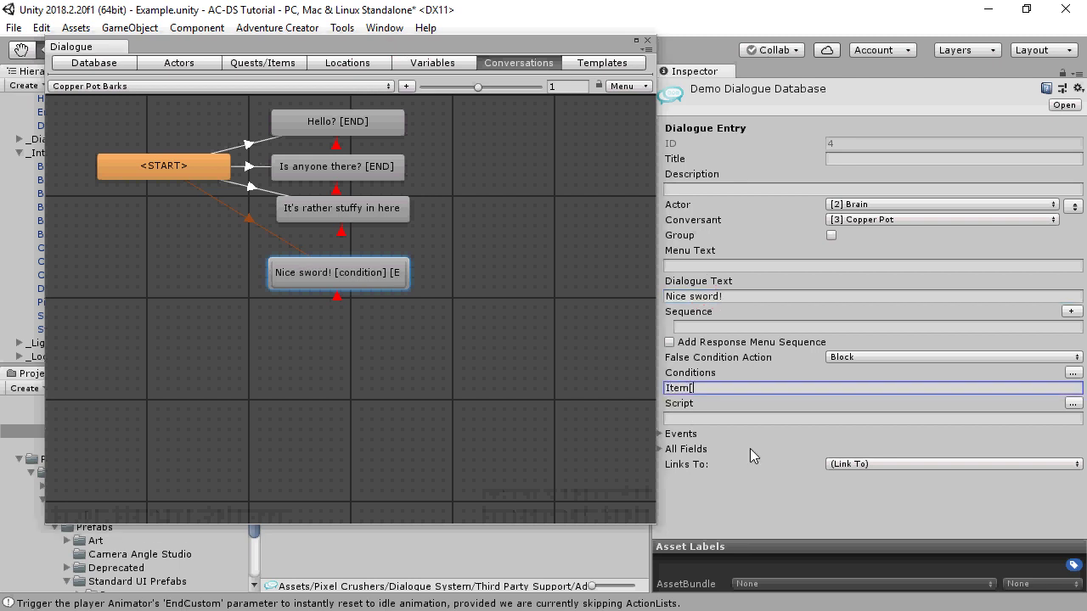
type("\"Prop_sword\"].Count >= 1")
left_click(440, 63)
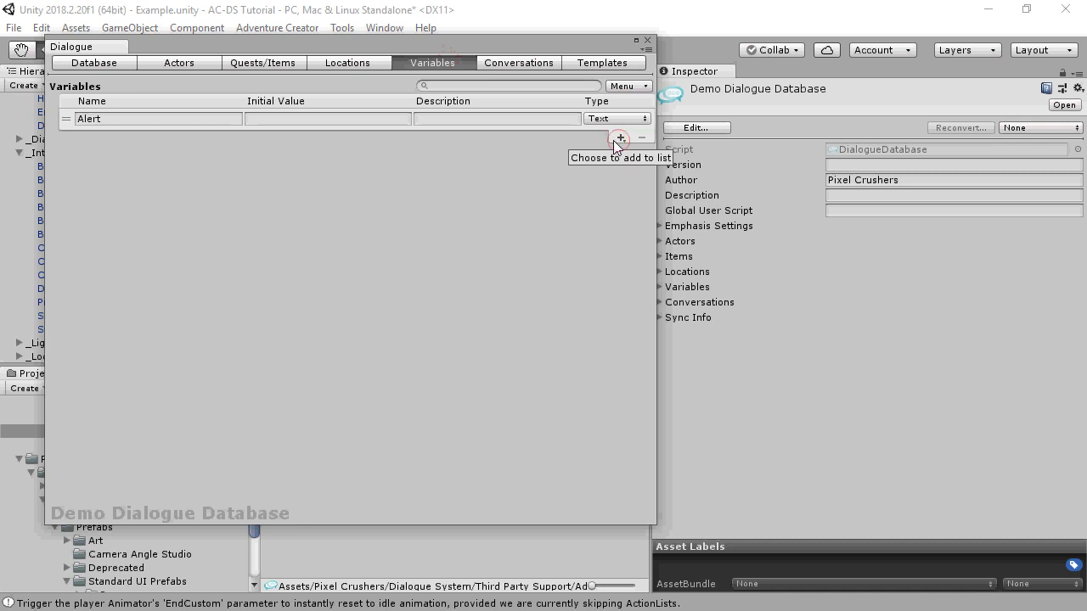
Step: Add a new item named 'Prop sword' in Quests/Items
left_click(298, 66)
left_click(621, 136)
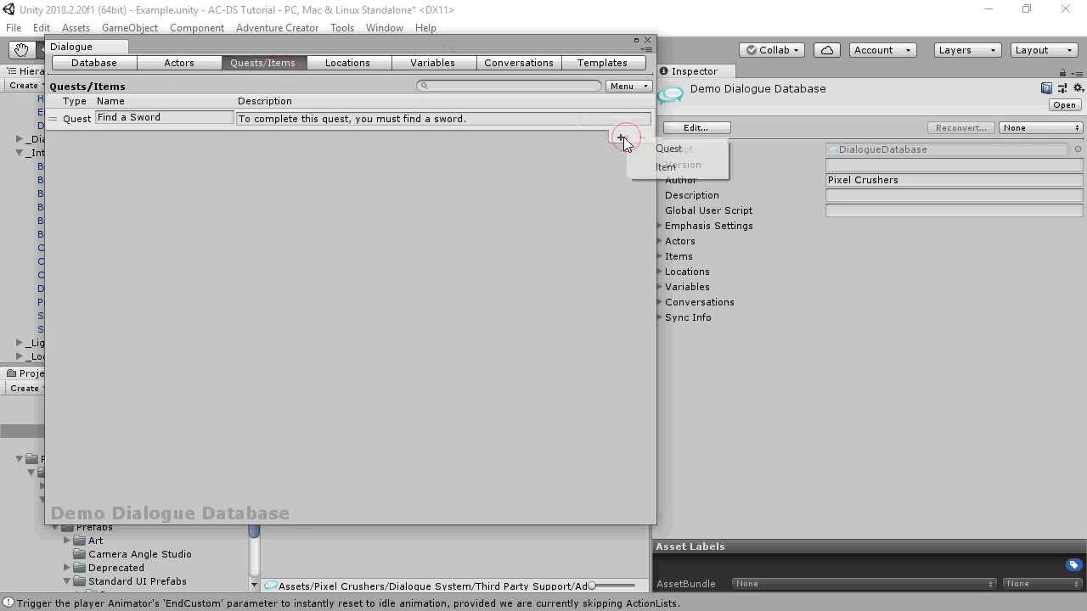
left_click(660, 167)
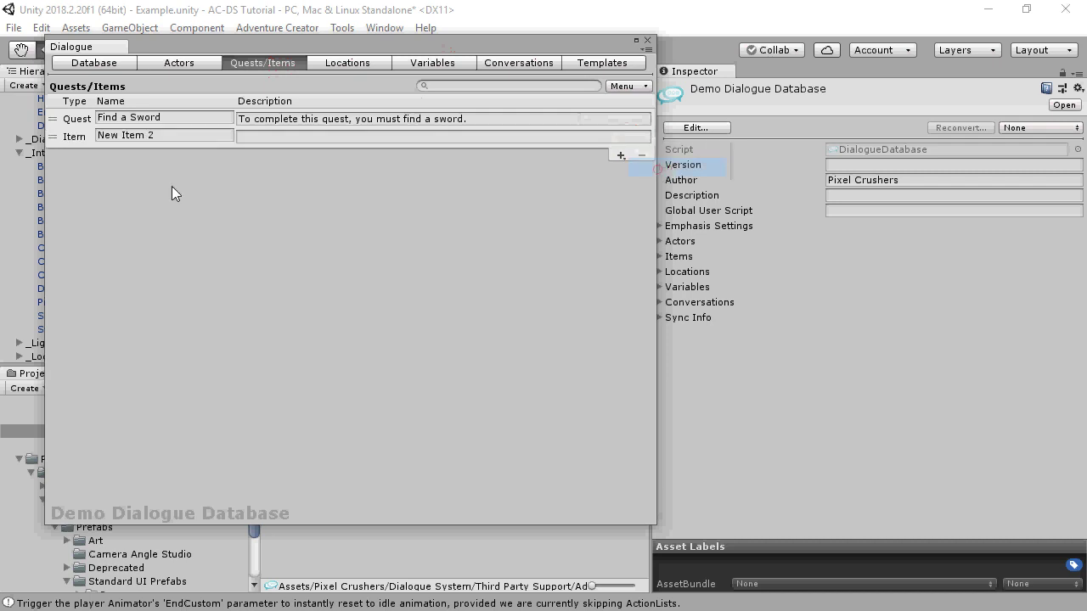
left_click(191, 136)
type("Prop ")
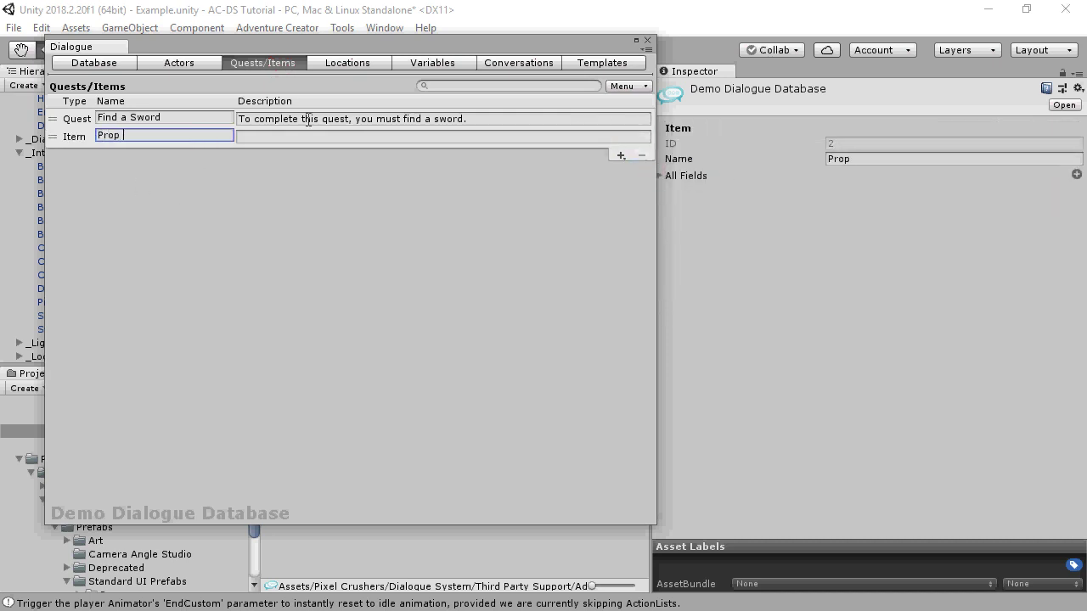
type("sword")
Step: Give the Prop sword item a Number field named Count, starting at 0
left_click(661, 176)
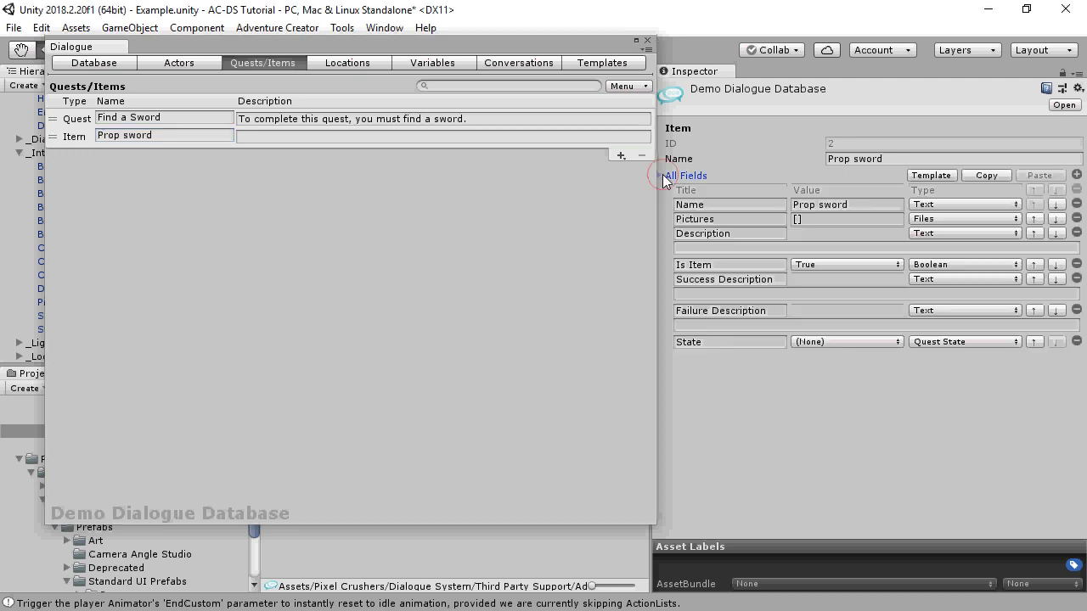
left_click(1076, 175)
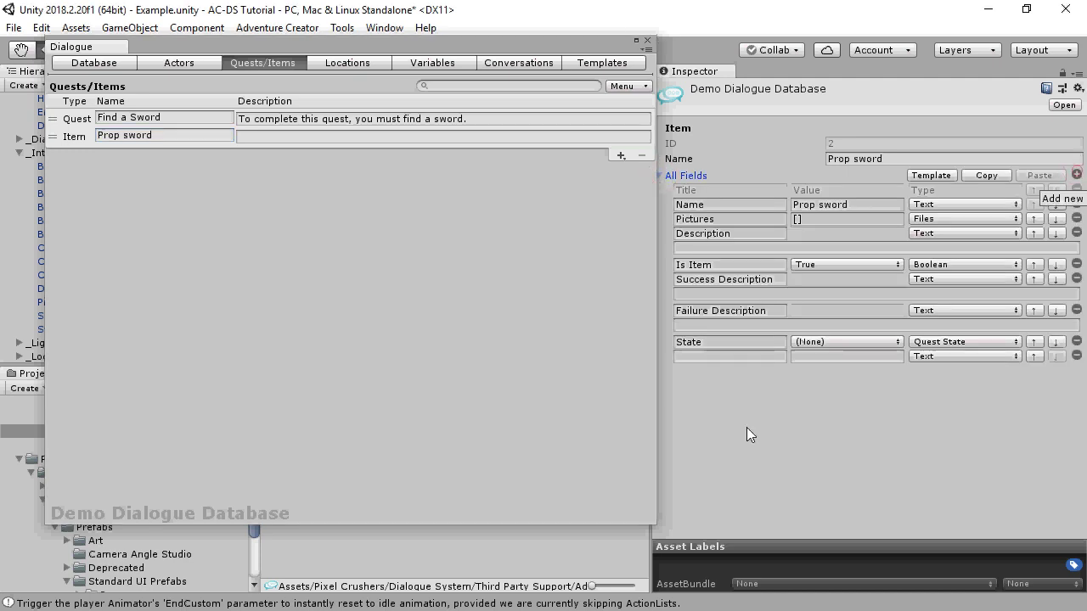
left_click(746, 357)
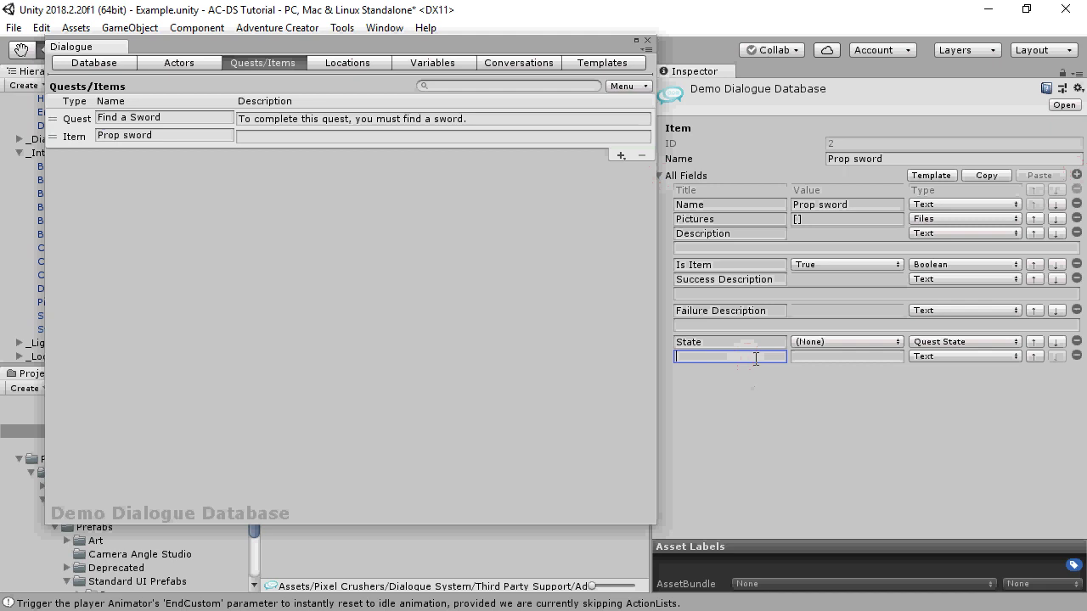
type("Count")
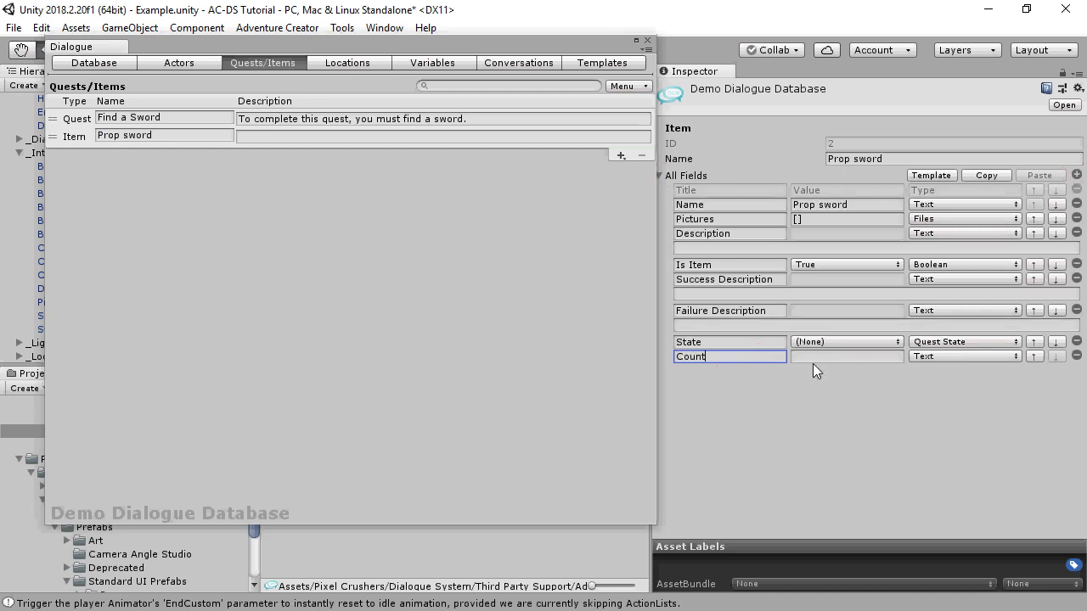
left_click(962, 357)
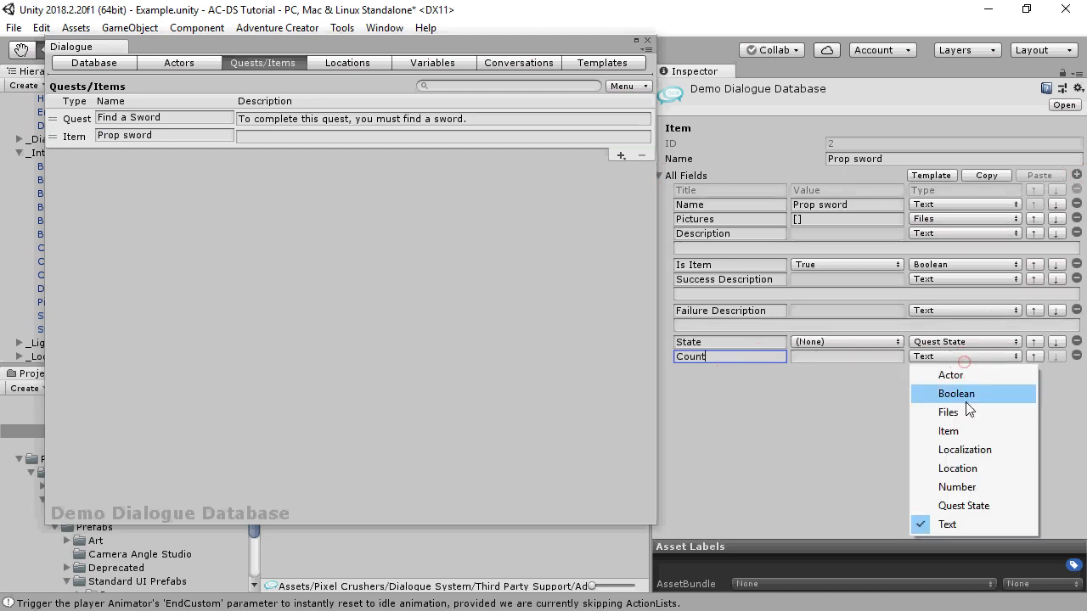
left_click(955, 486)
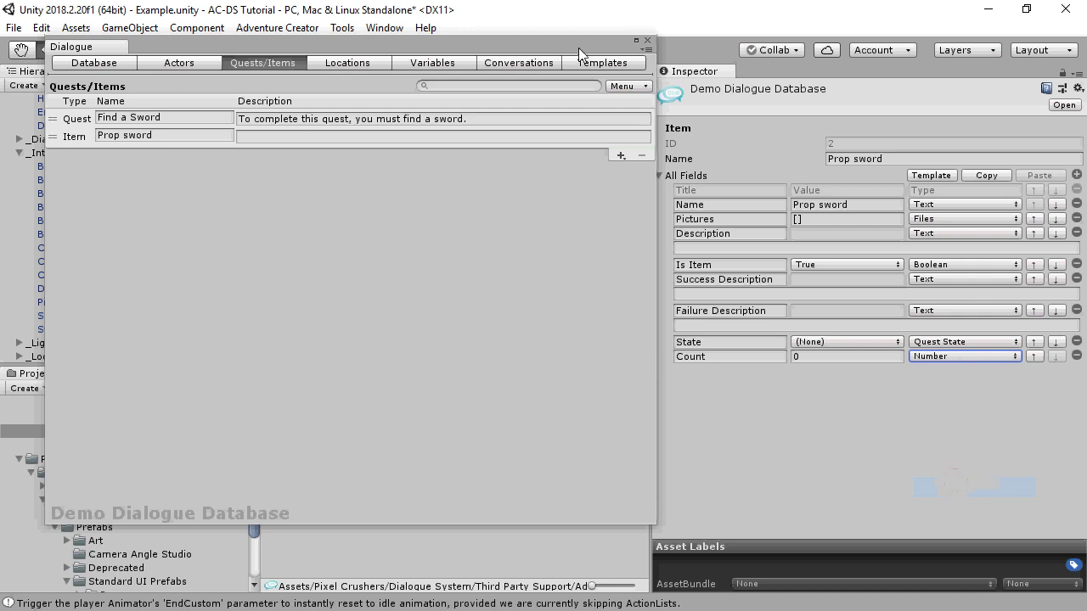
left_click(510, 63)
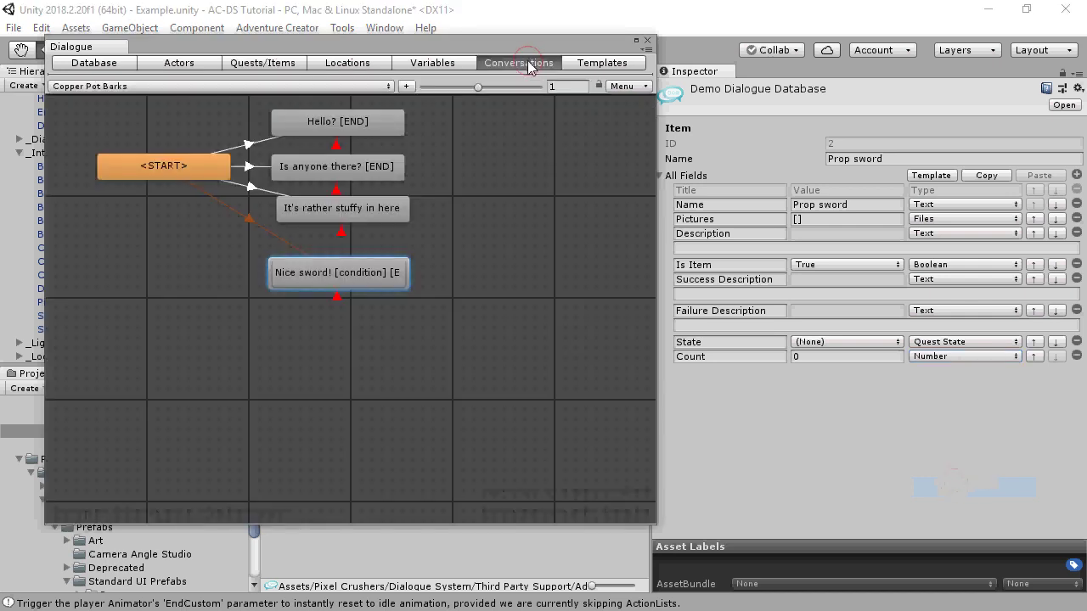
Step: Clear the Nice sword! entry's typed condition and open the visual condition editor
left_click(347, 280)
left_click(1017, 388)
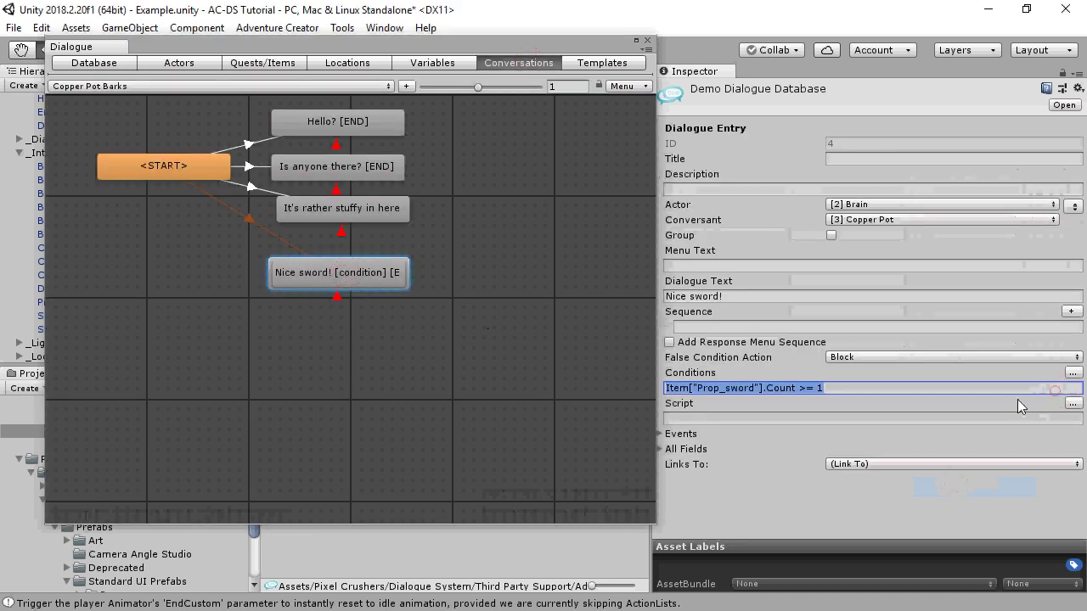
key("BackSpace")
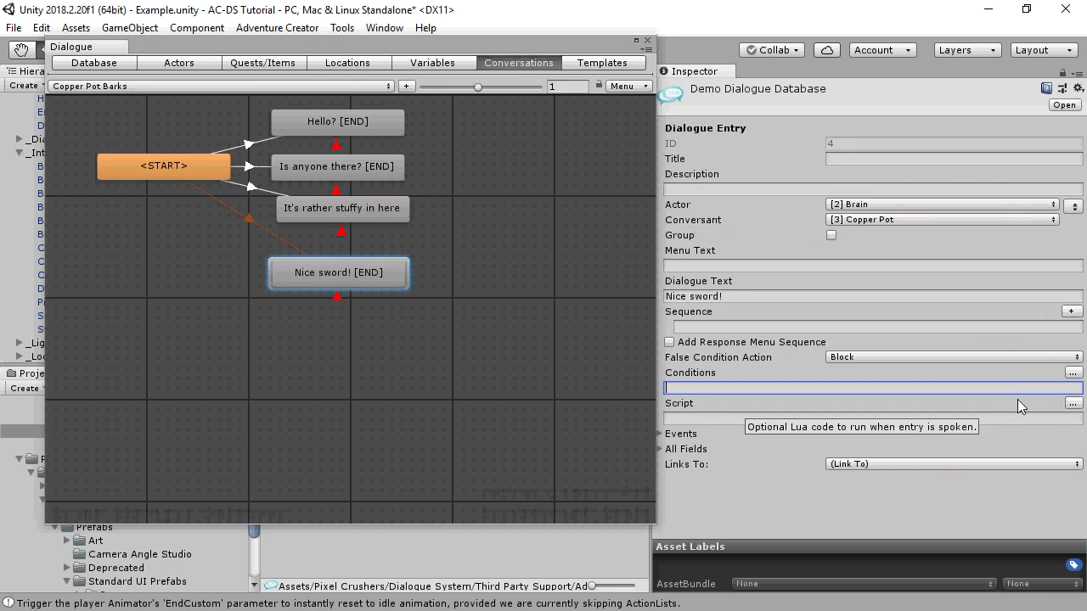
left_click(1071, 373)
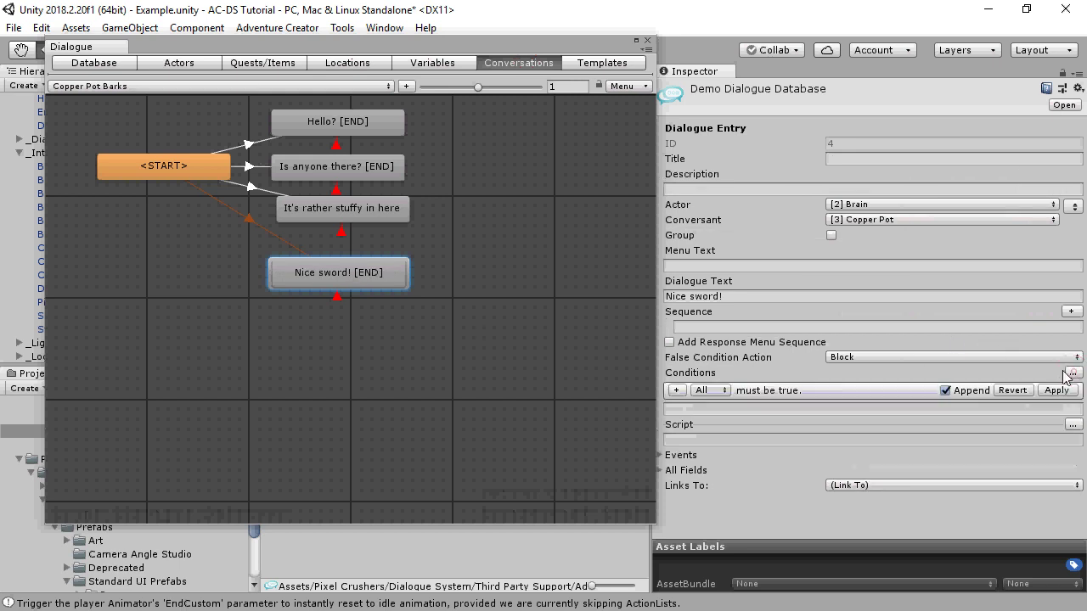
Step: Build and apply the condition Item > Prop sword > Count Greater Equal 1
left_click(677, 390)
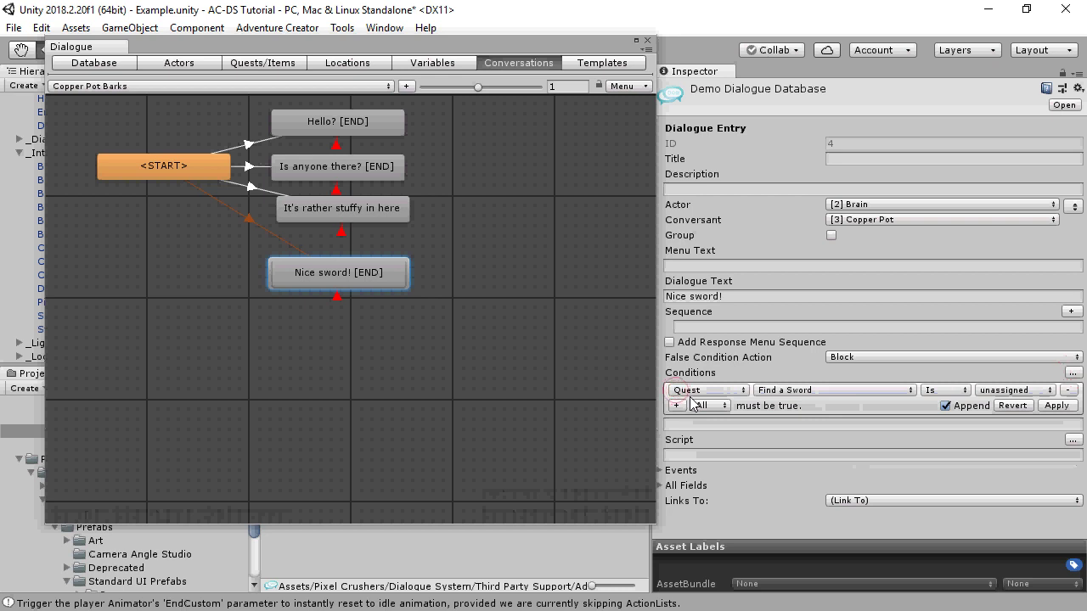
left_click(691, 392)
left_click(698, 484)
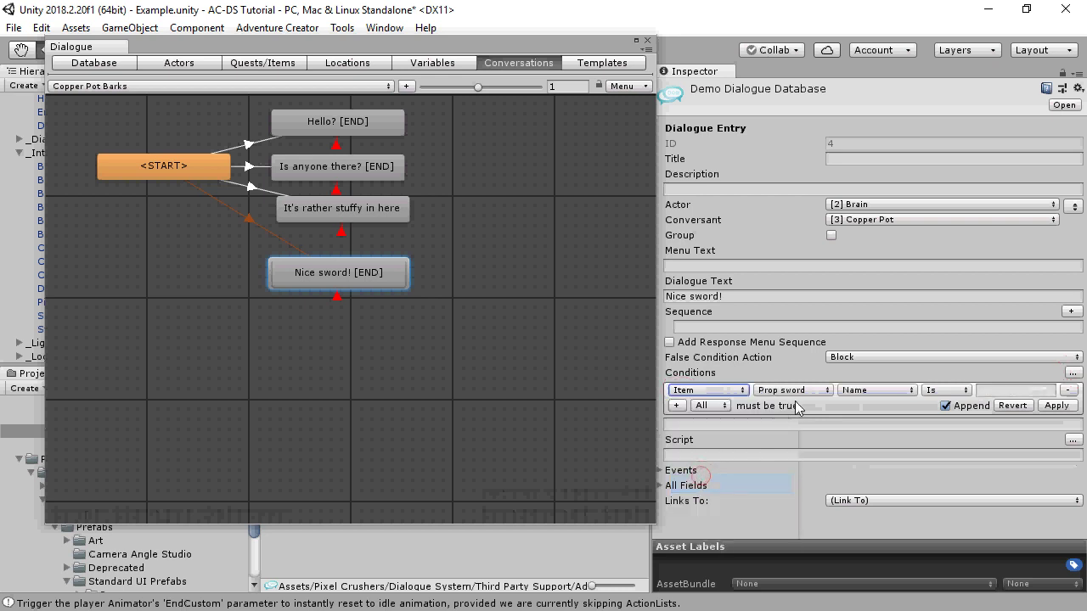
left_click(876, 389)
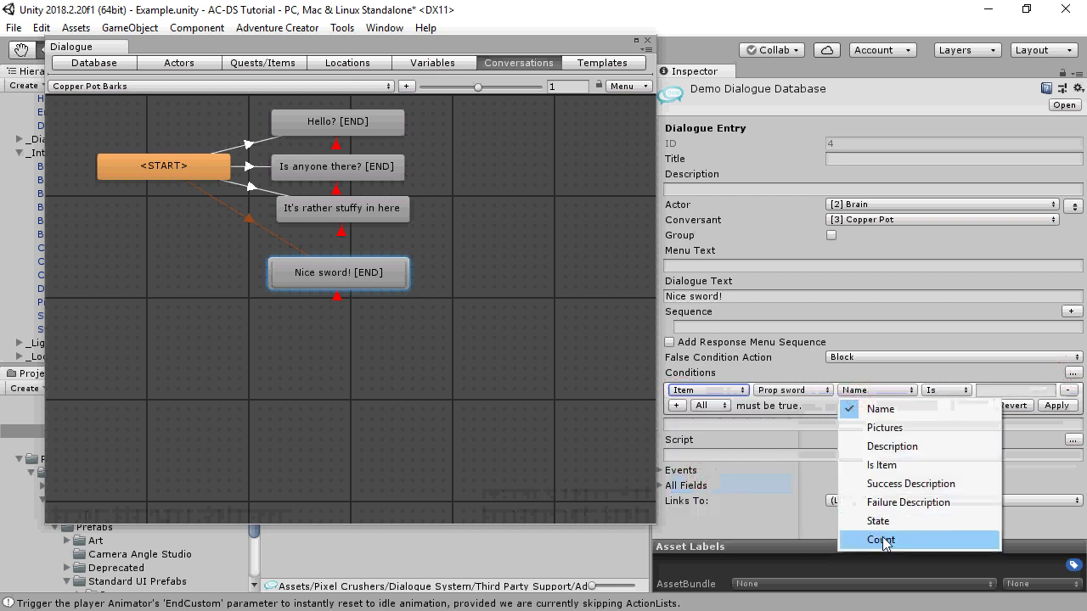
left_click(880, 540)
left_click(961, 390)
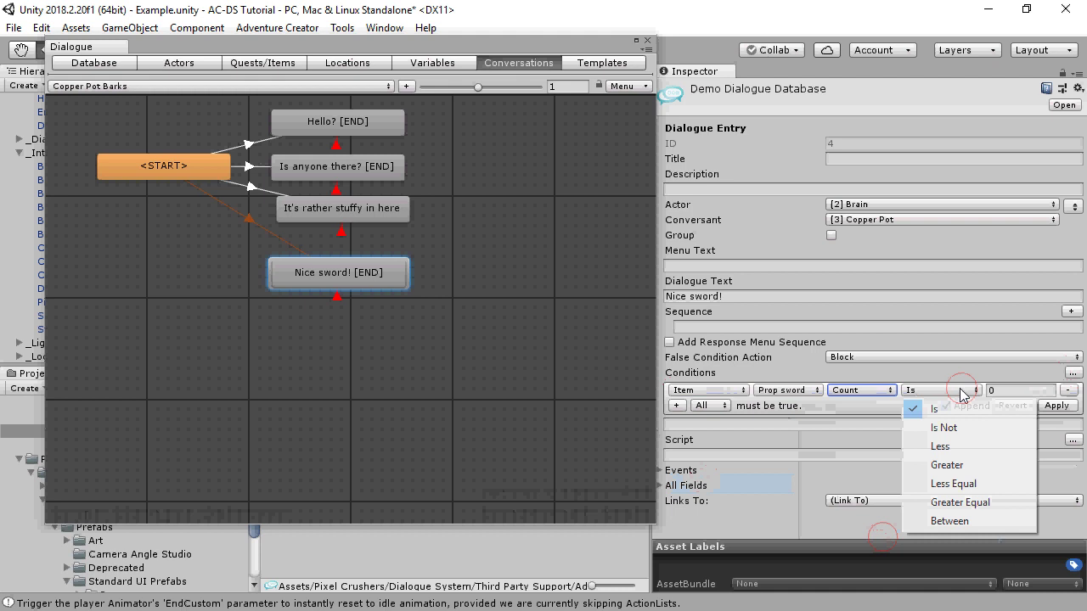
left_click(969, 502)
left_click(1018, 390)
type("1")
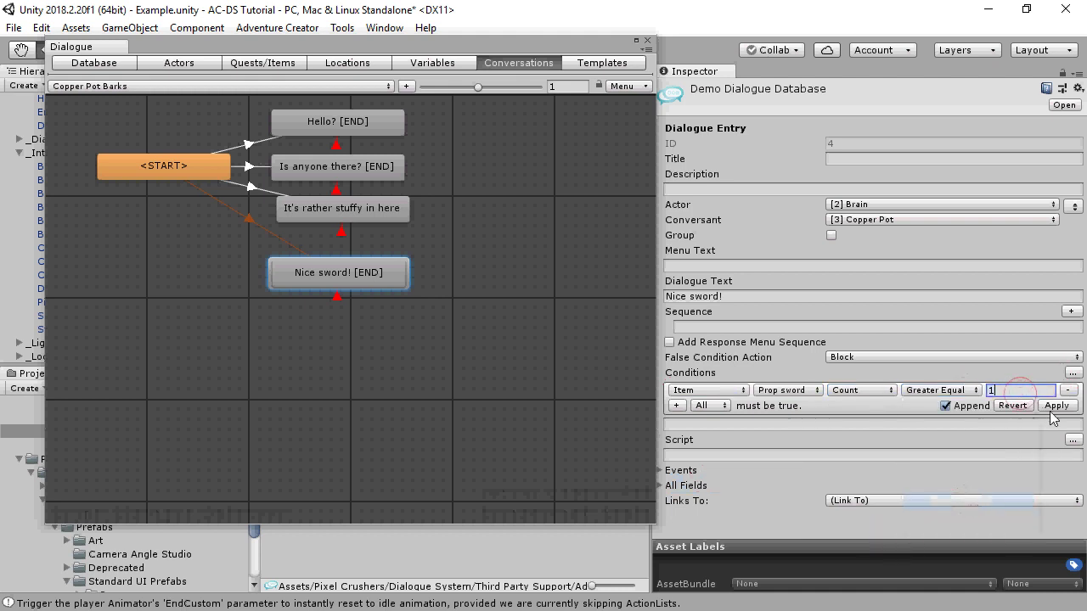
left_click(1055, 406)
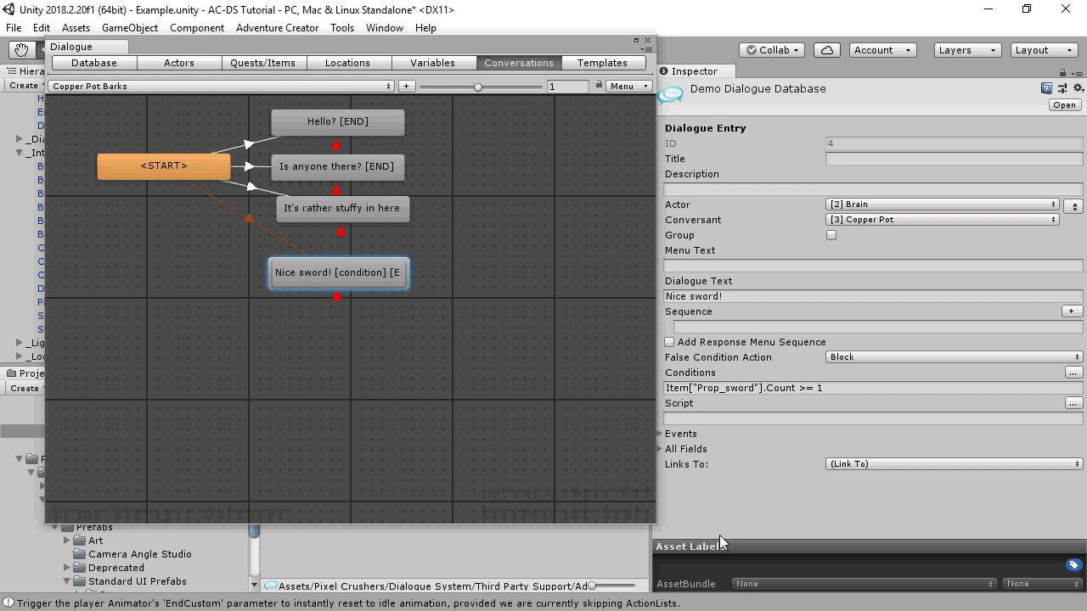
Step: Set the Nice sword! Sequence to AC(SomeActionlist, , 42), dropping the nowait argument
left_click(777, 326)
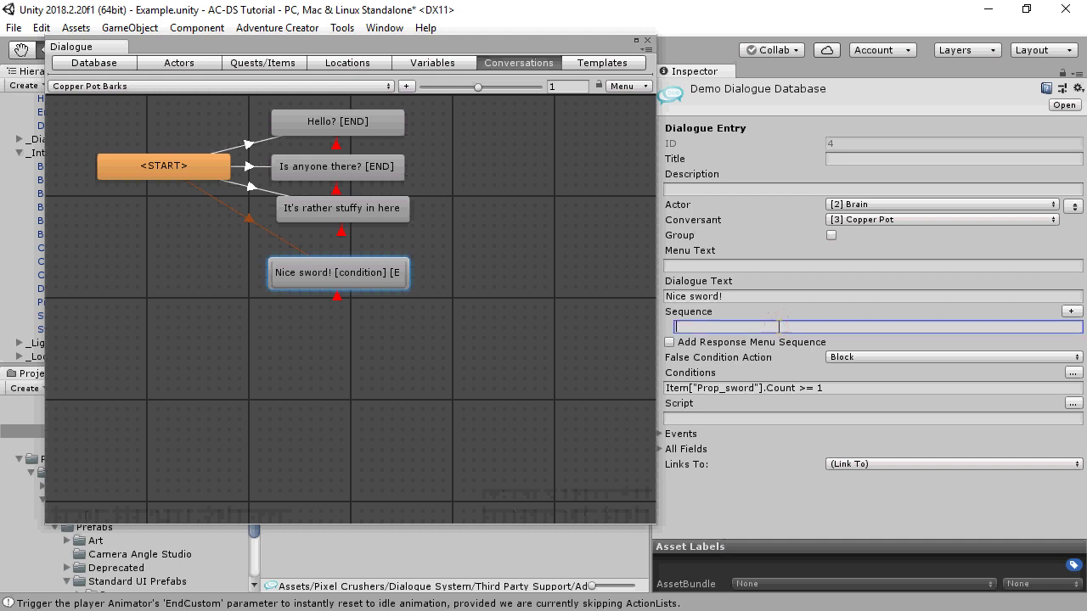
type("AC(SomeActionlist)")
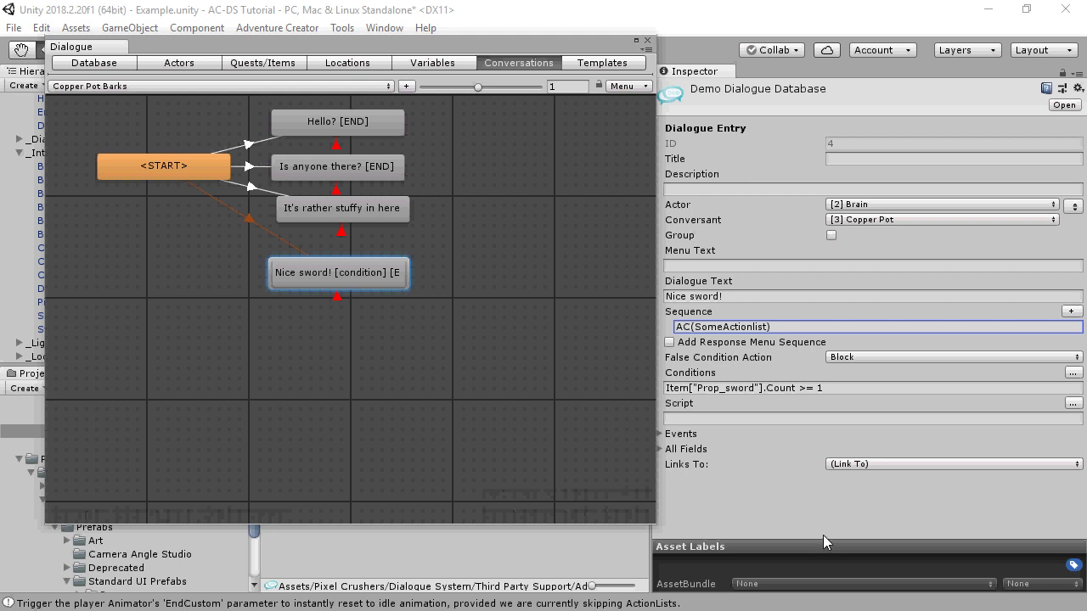
type(", nowait")
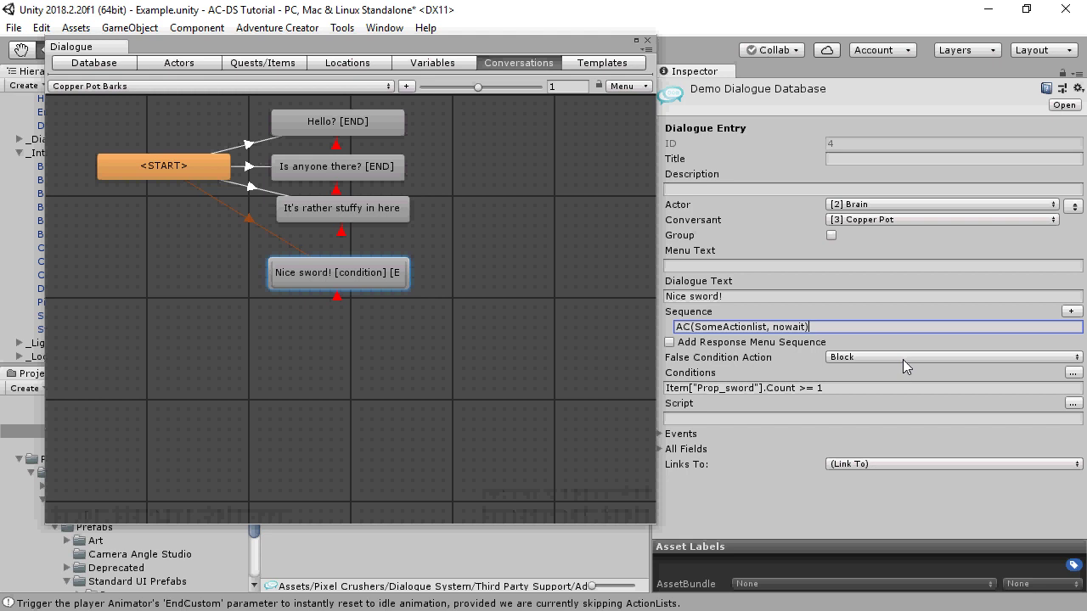
key("BackSpace")
type(", 42)")
key("BackSpace")
key("BackSpace")
key("BackSpace")
key("BackSpace")
key("BackSpace")
key("BackSpace")
key("BackSpace")
key("BackSpace")
key("BackSpace")
key("BackSpace")
key("BackSpace")
type(", 42)")
key("ctrl+a")
Step: Enter ACCam(MyCameraShot, 1) as the sequence, then replace it with ACSpeech(...)
type("ACCam(")
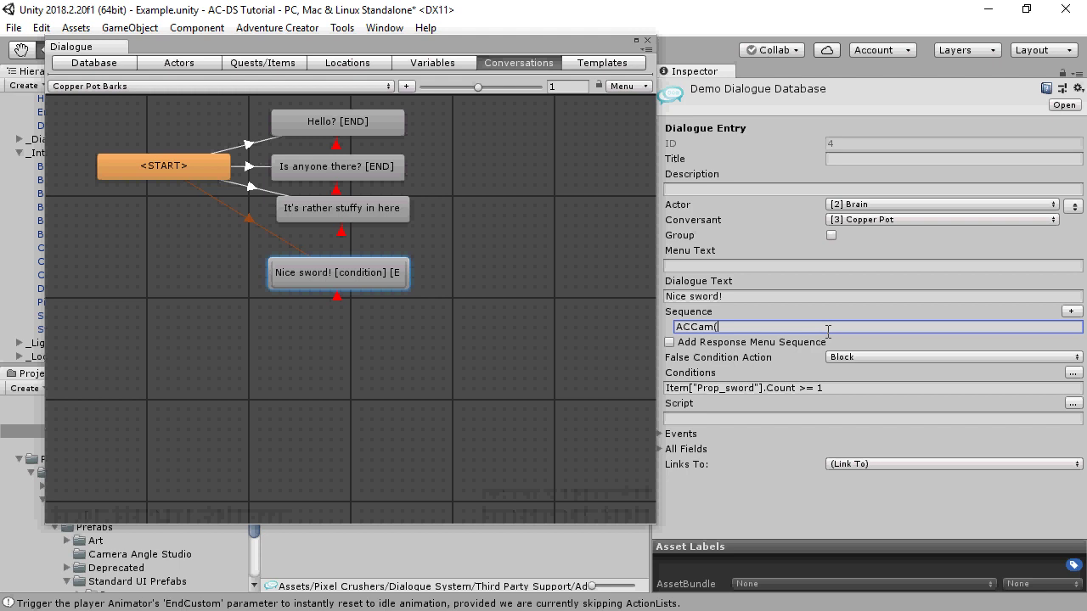
type("MyCameraShot, 1)")
key("ctrl+a")
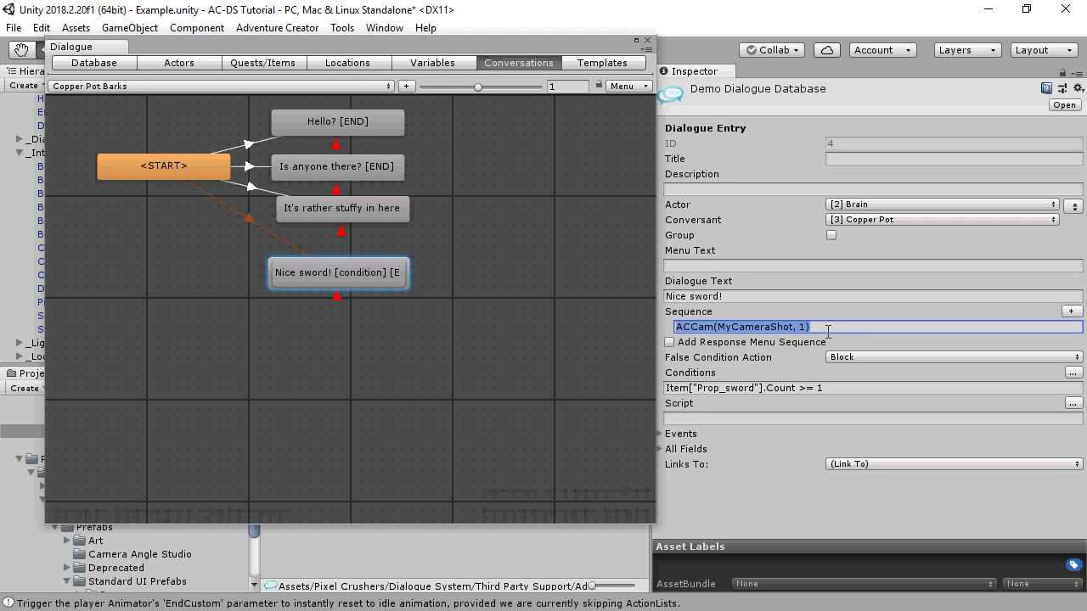
type("ACSpeech")
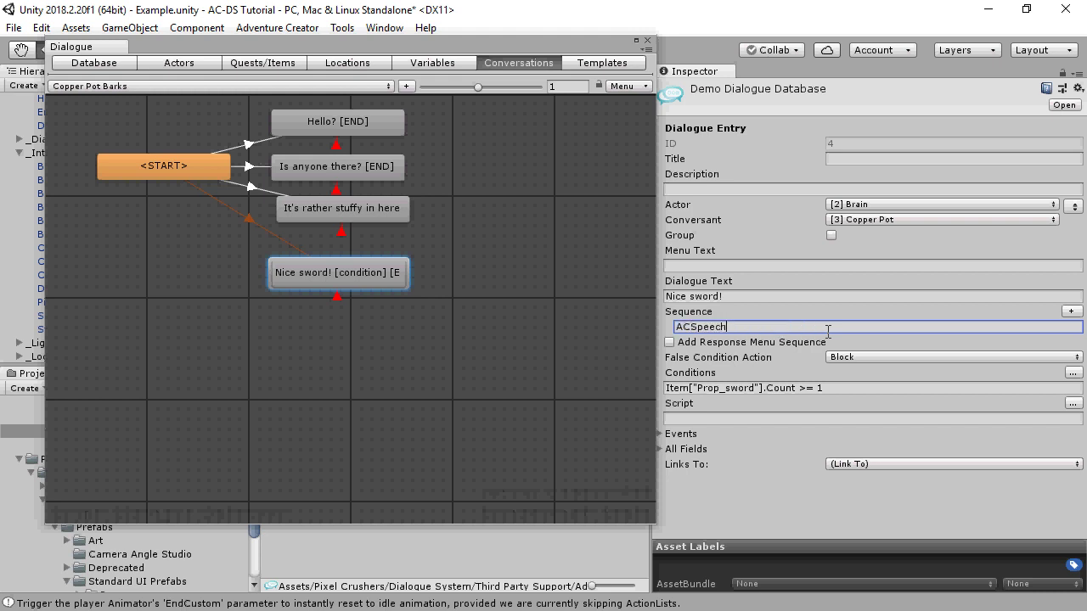
type("(...)")
Step: Switch to the Copper Pot conversation and view the 'Just me, an obsolete model.' entry's AC(ShakeTrashCan) sequence
left_click(134, 87)
left_click(119, 153)
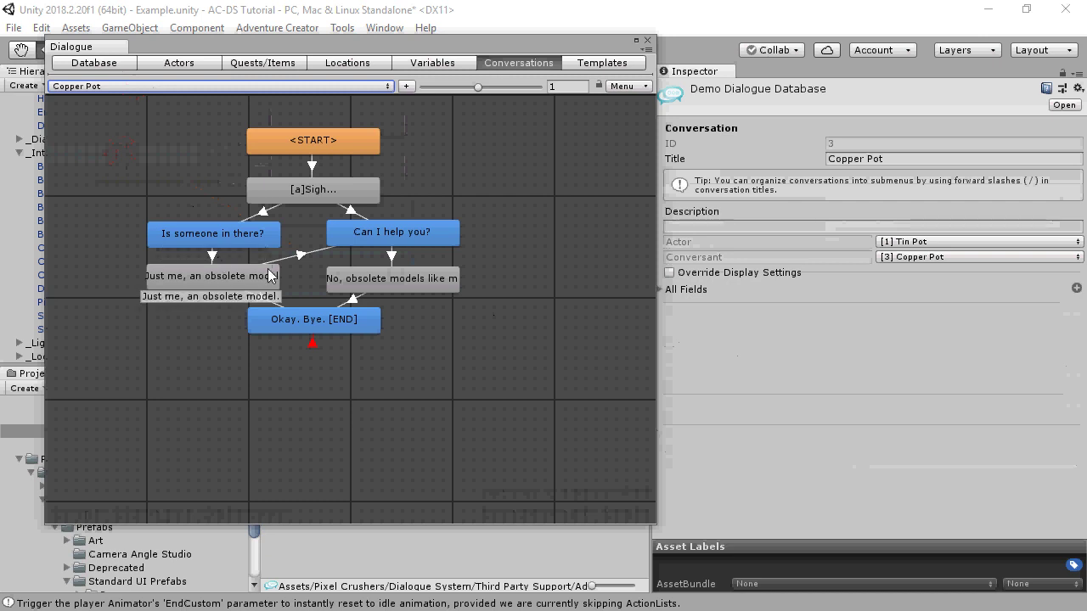
left_click(155, 273)
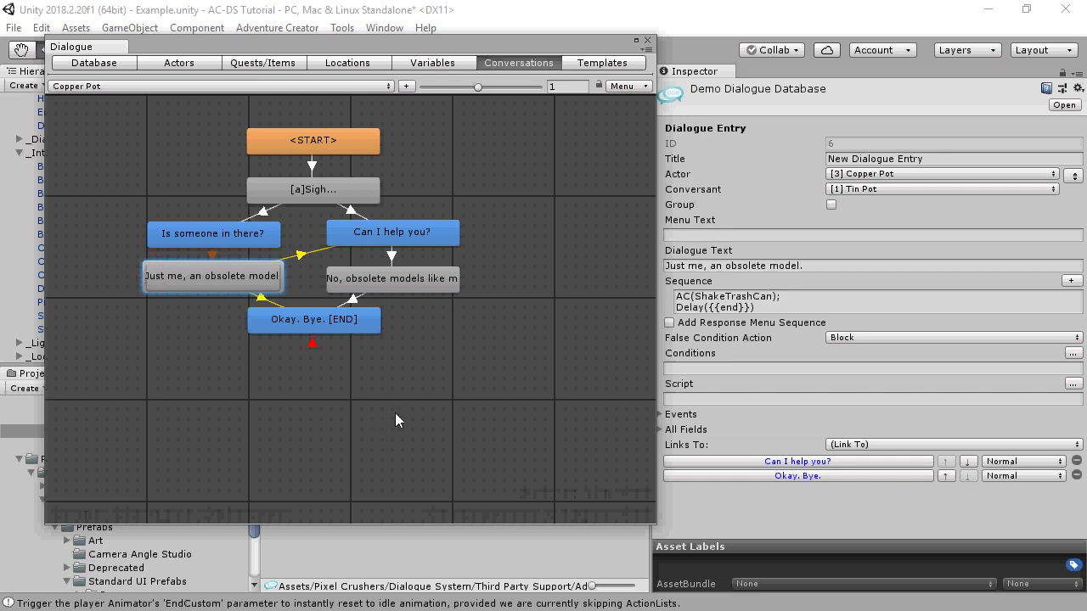
Step: Close the Dialogue editor and select the ShakeTrashCan cutscene in the Hierarchy
left_click(647, 41)
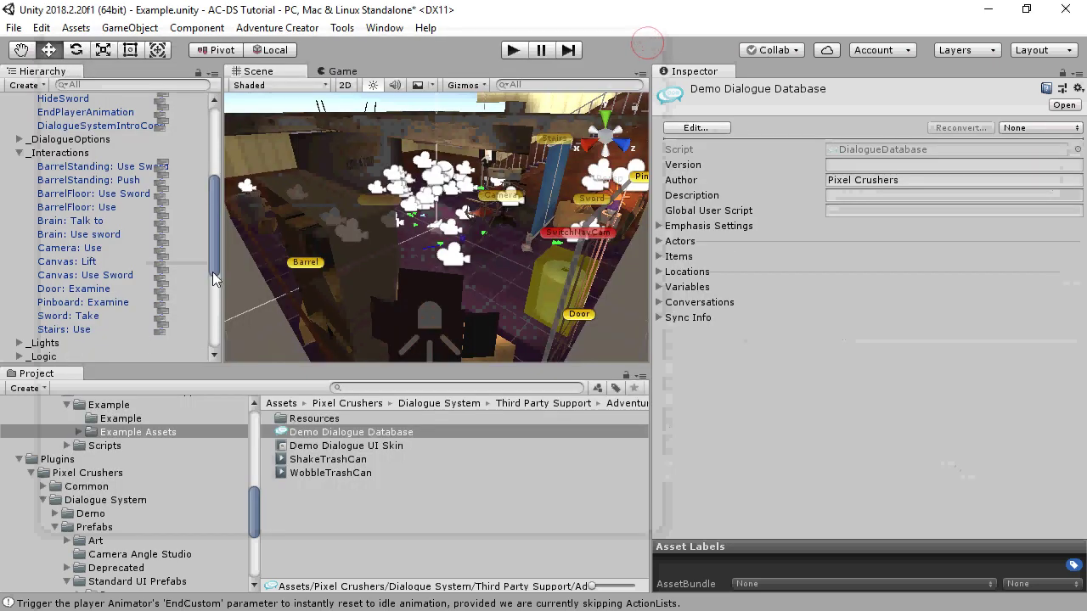
left_click_drag(211, 228, 237, 323)
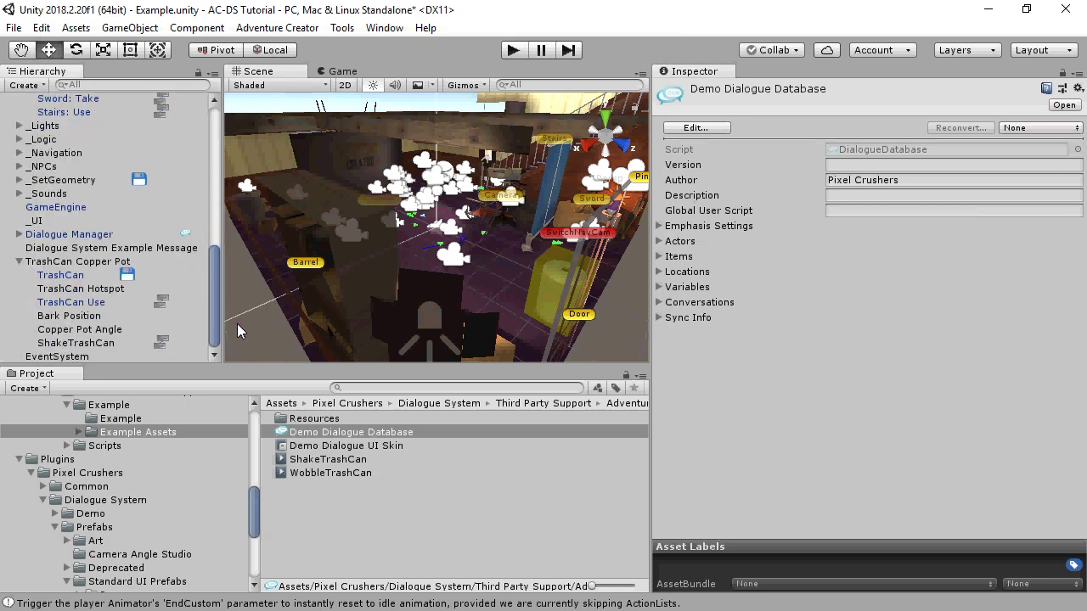
left_click(135, 342)
Step: Review the three local variables in Adventure Creator's Game Editor Variables manager, then close it
left_click(276, 27)
mouse_move(277, 49)
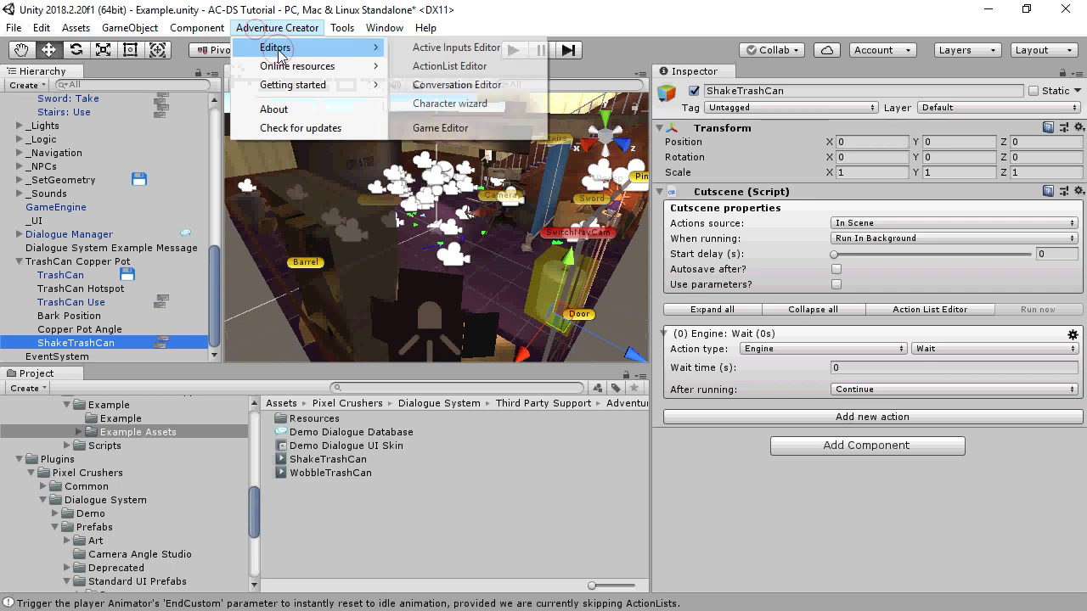
left_click(438, 66)
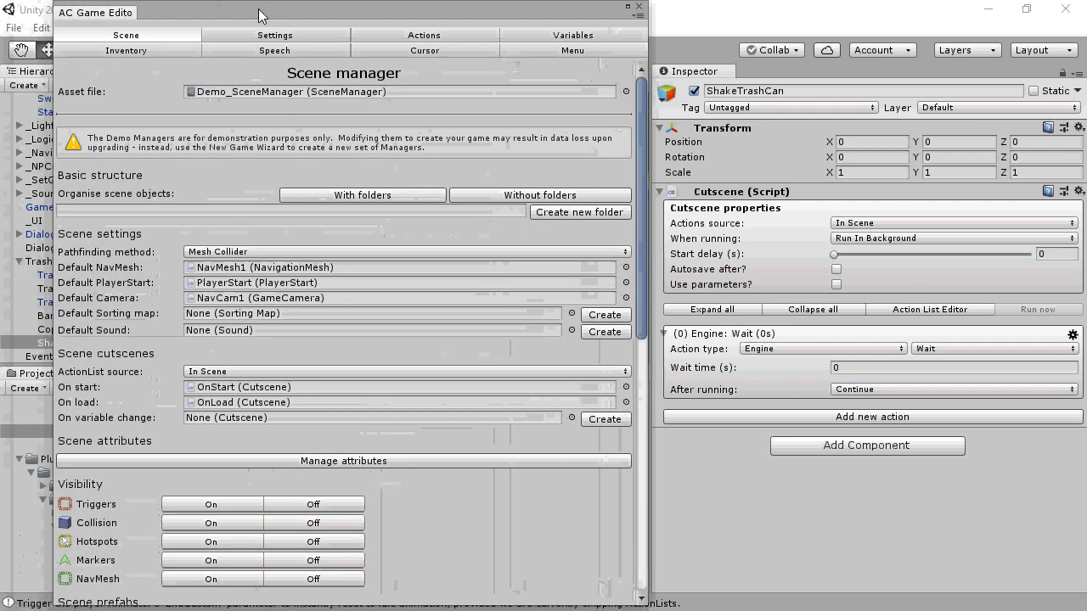
left_click_drag(255, 25, 232, 50)
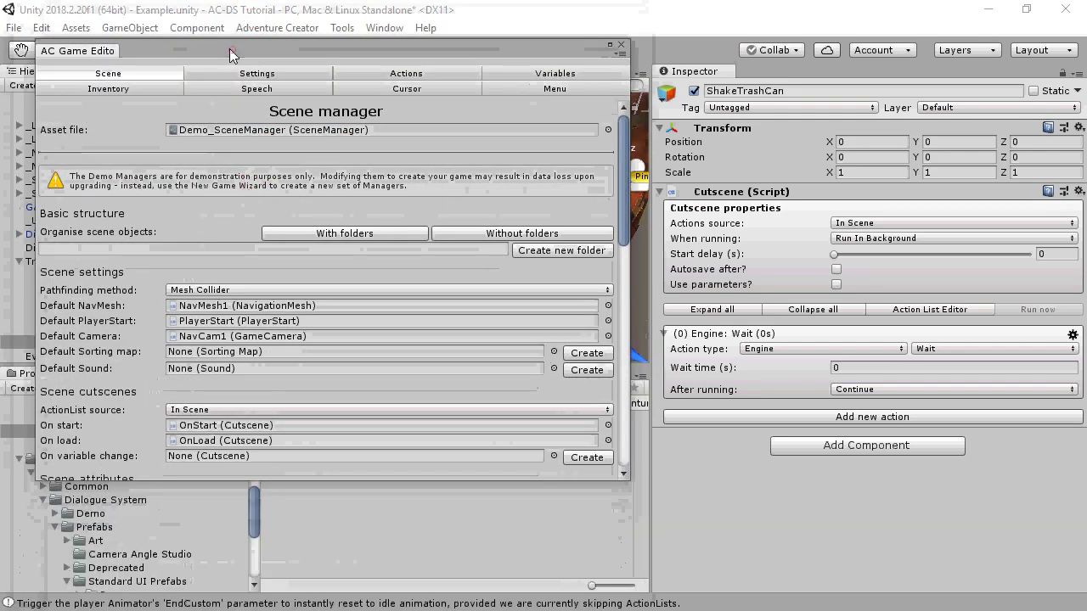
left_click(531, 73)
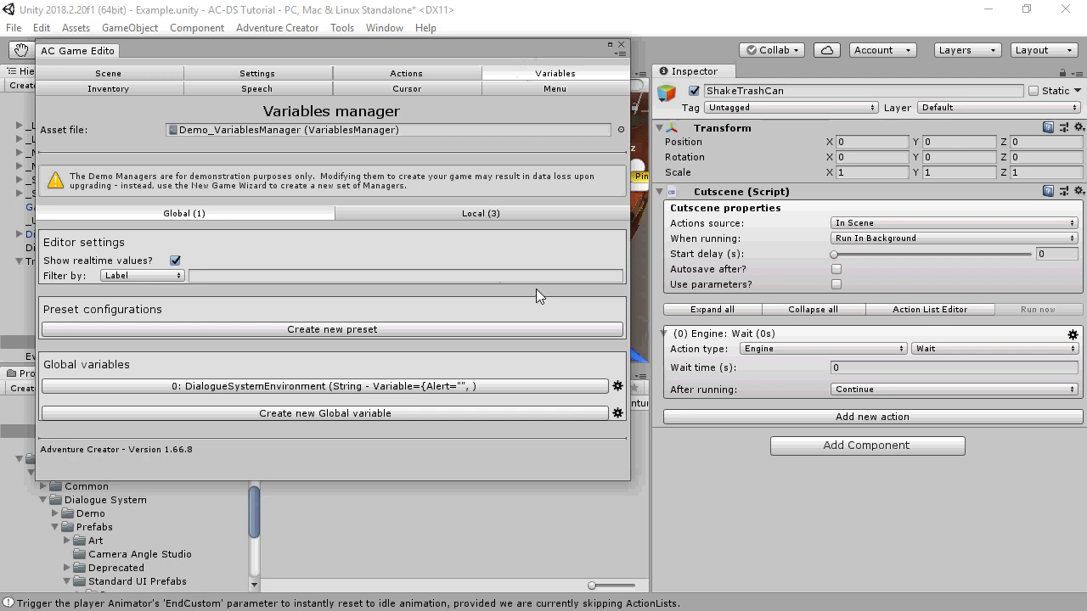
left_click(421, 212)
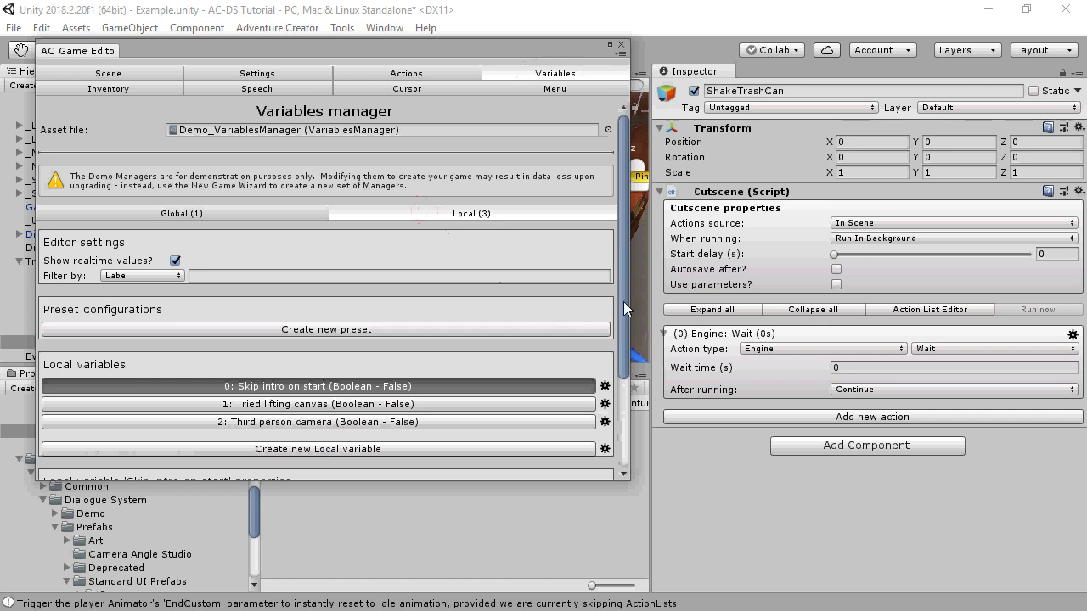
left_click_drag(628, 310, 652, 398)
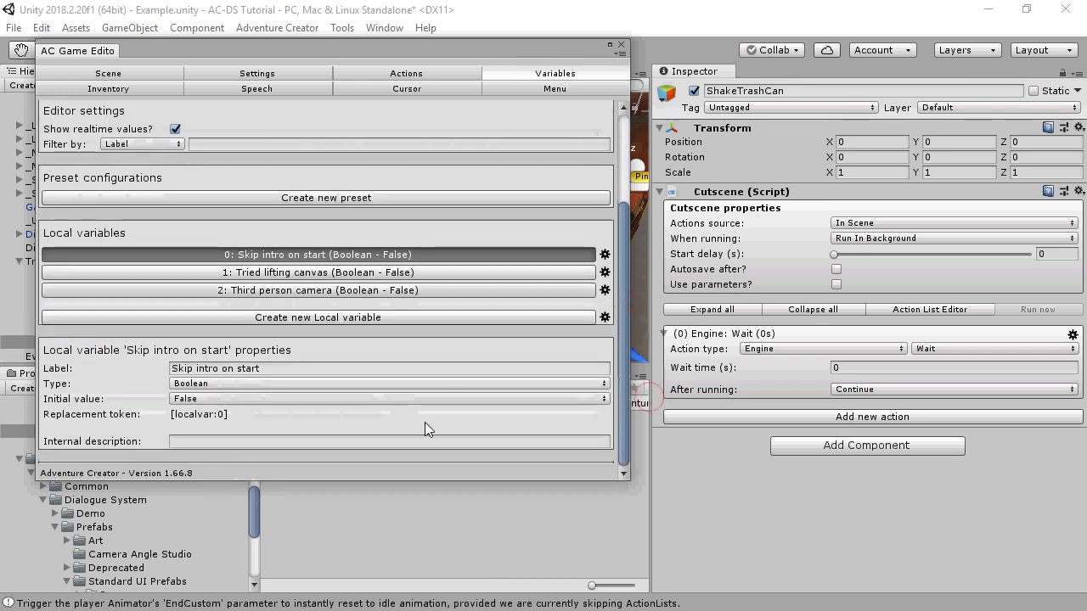
left_click(620, 45)
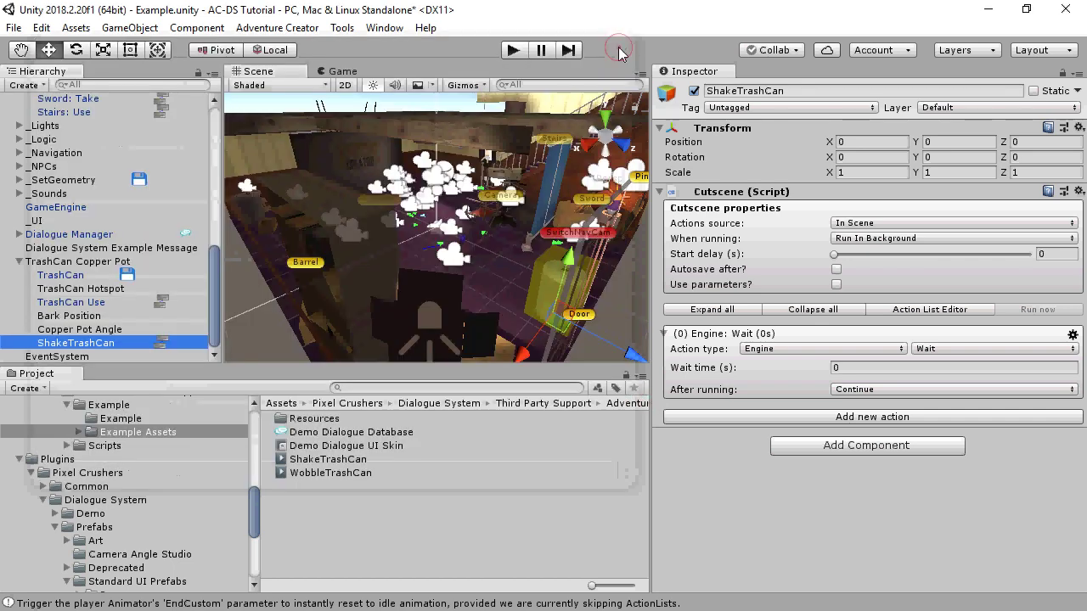
Step: Play the Example scene until the Find a Sword choices appear, then reselect ShakeTrashCan
left_click(511, 51)
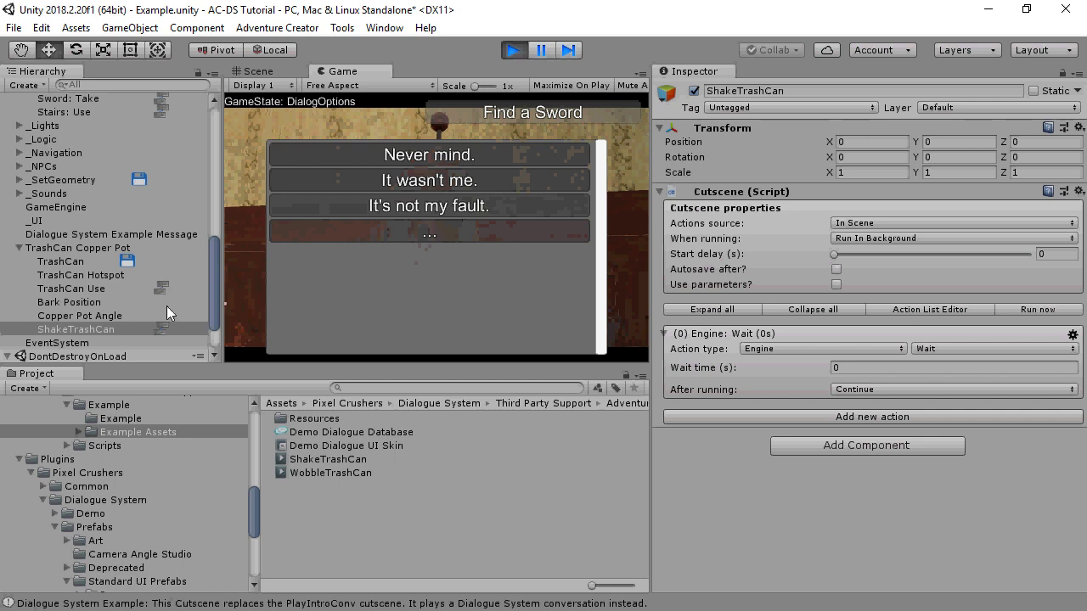
left_click(212, 317)
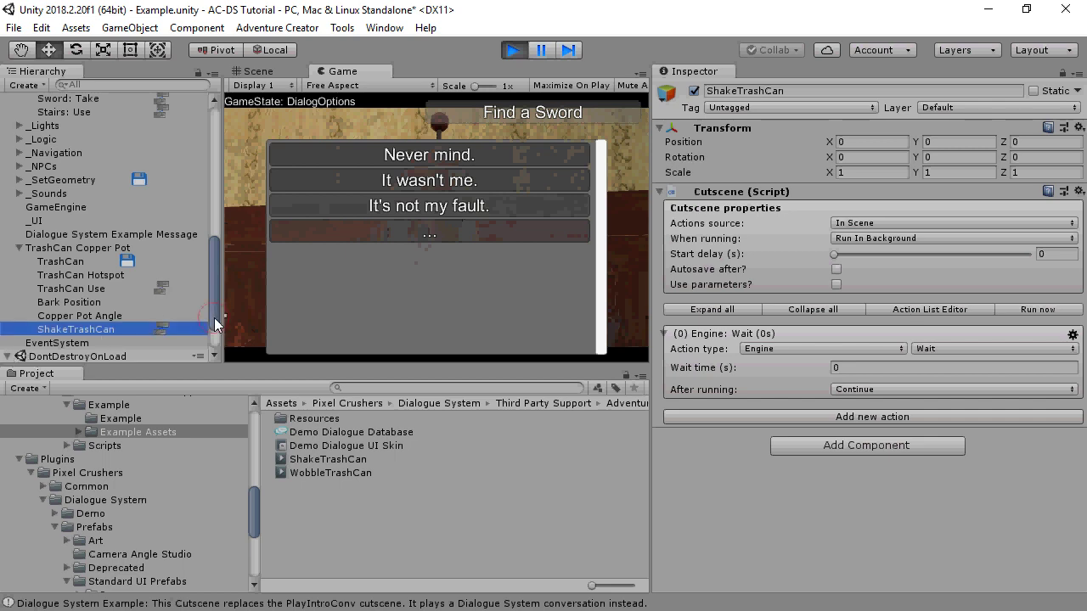
scroll(203, 336, "down", 3)
Step: Open Dialogue Manager's Initial Database and add all runtime variables, like Skip_intro_on_start, as watches
left_click(74, 315)
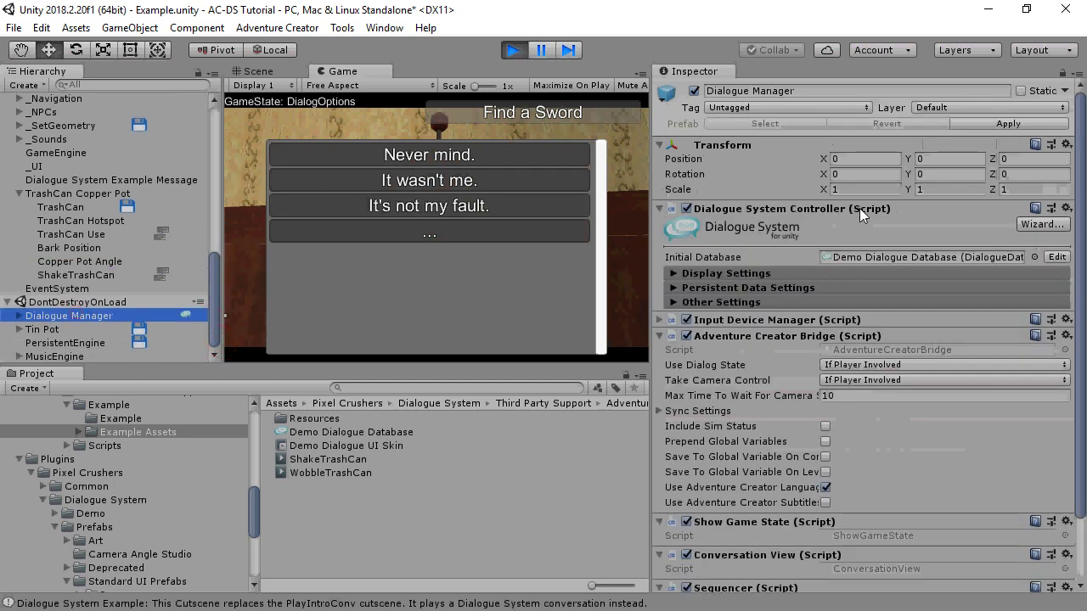
double_click(739, 237)
left_click(595, 57)
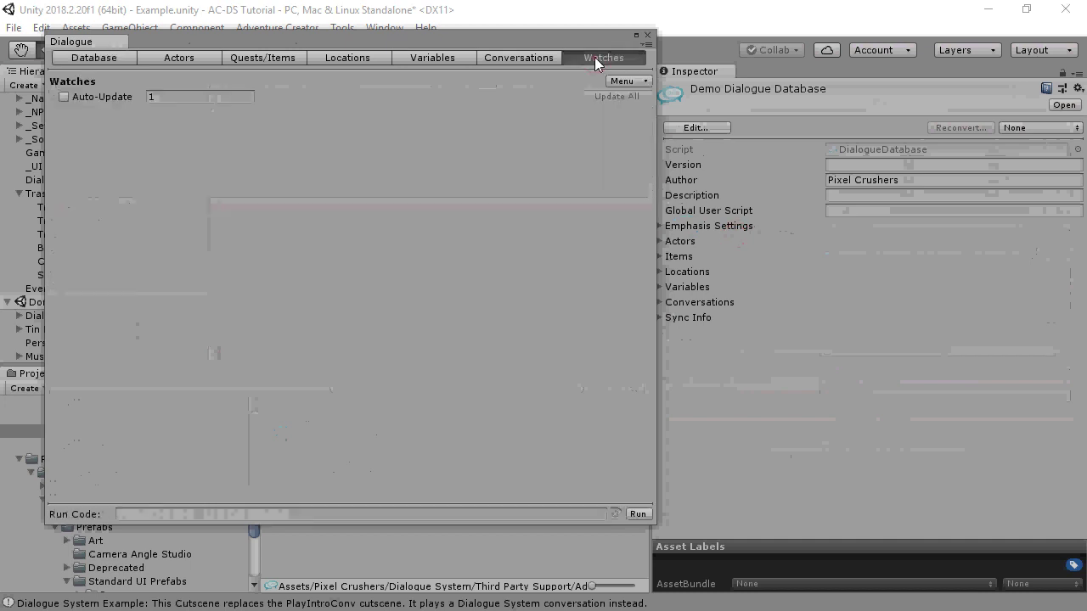
left_click(629, 81)
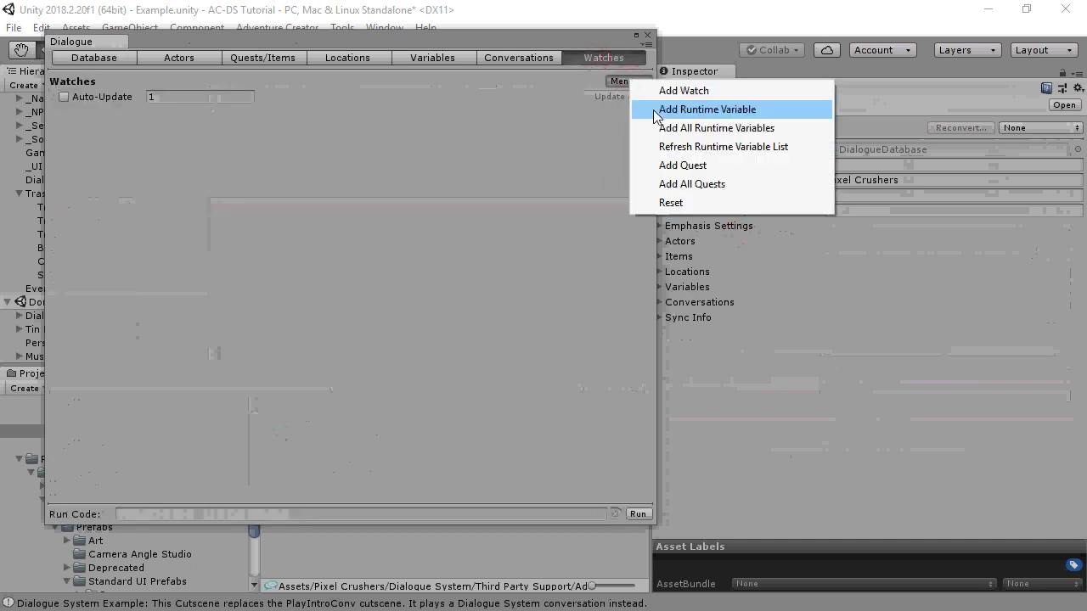
left_click(663, 129)
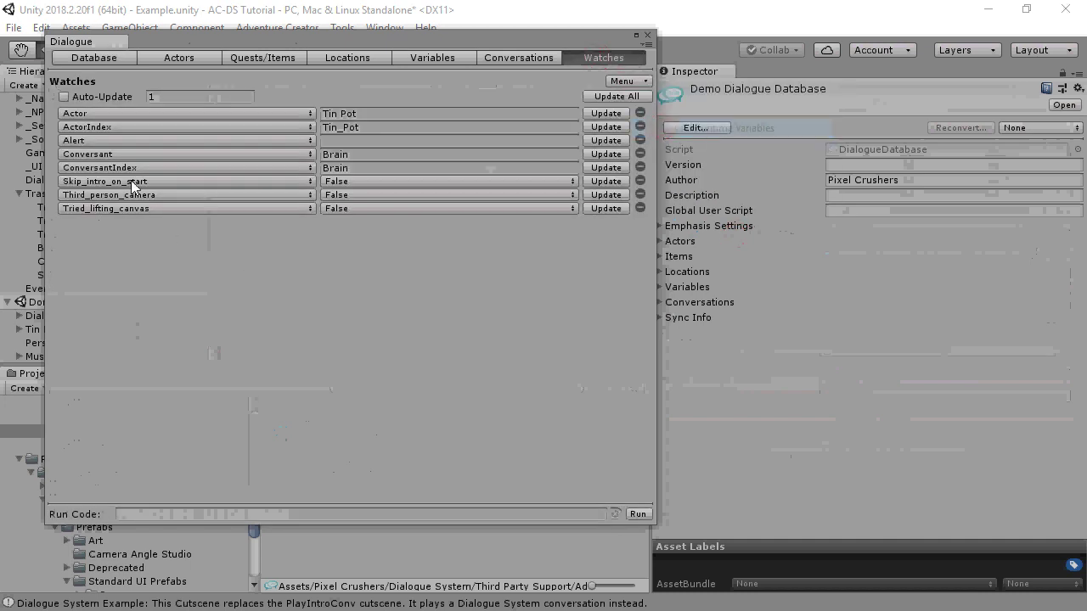